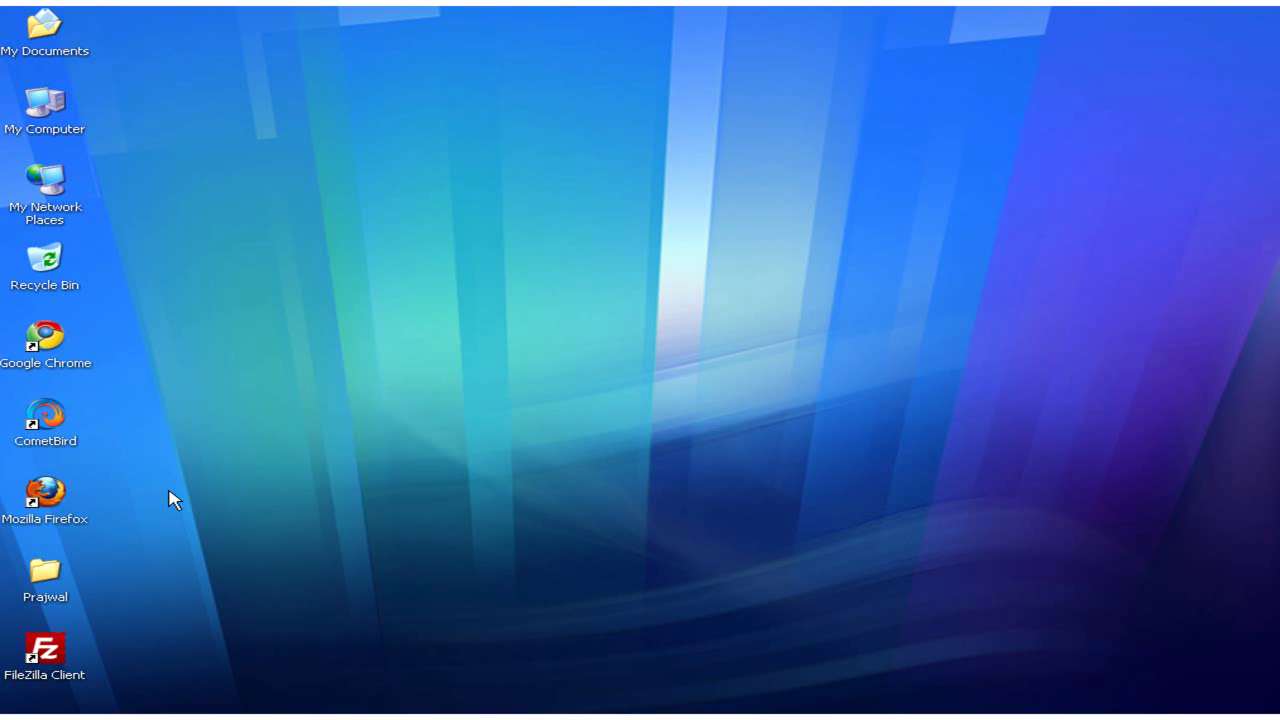
Launch Firefox and go to themes.wordpress.net.
{"action": "double_click", "coordinate": [40, 520]}
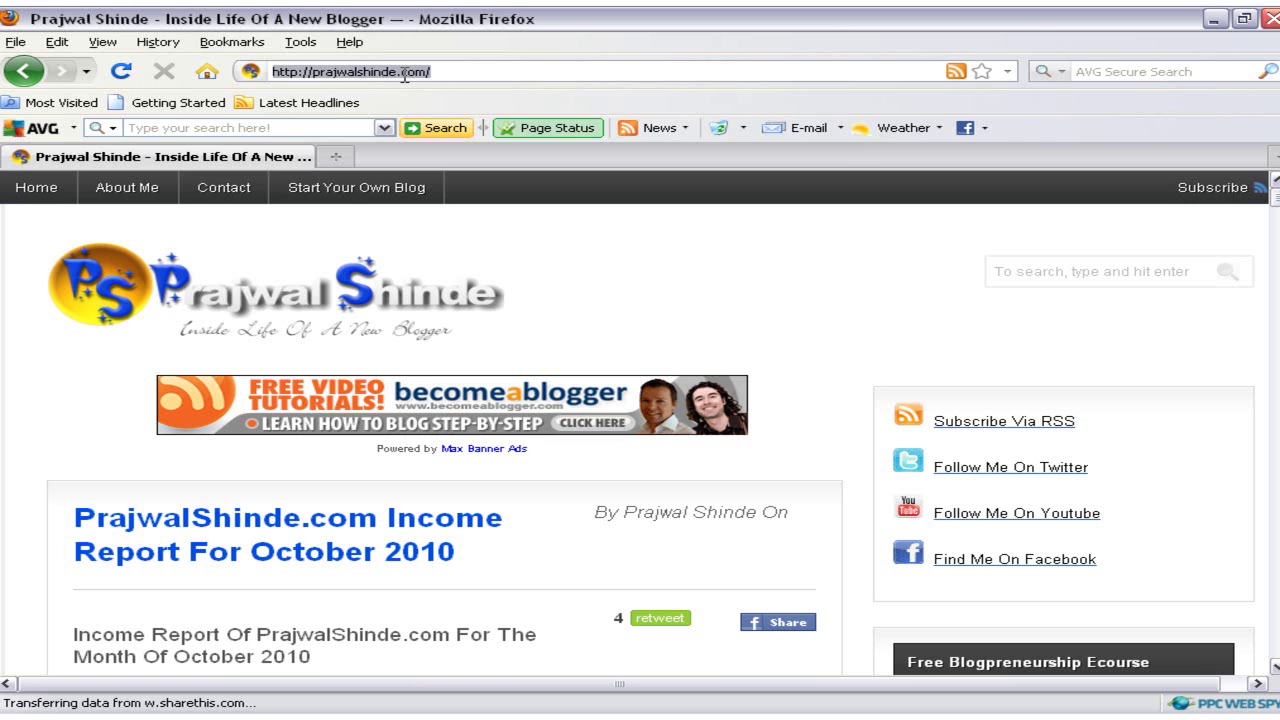
{"action": "type", "text": "t"}
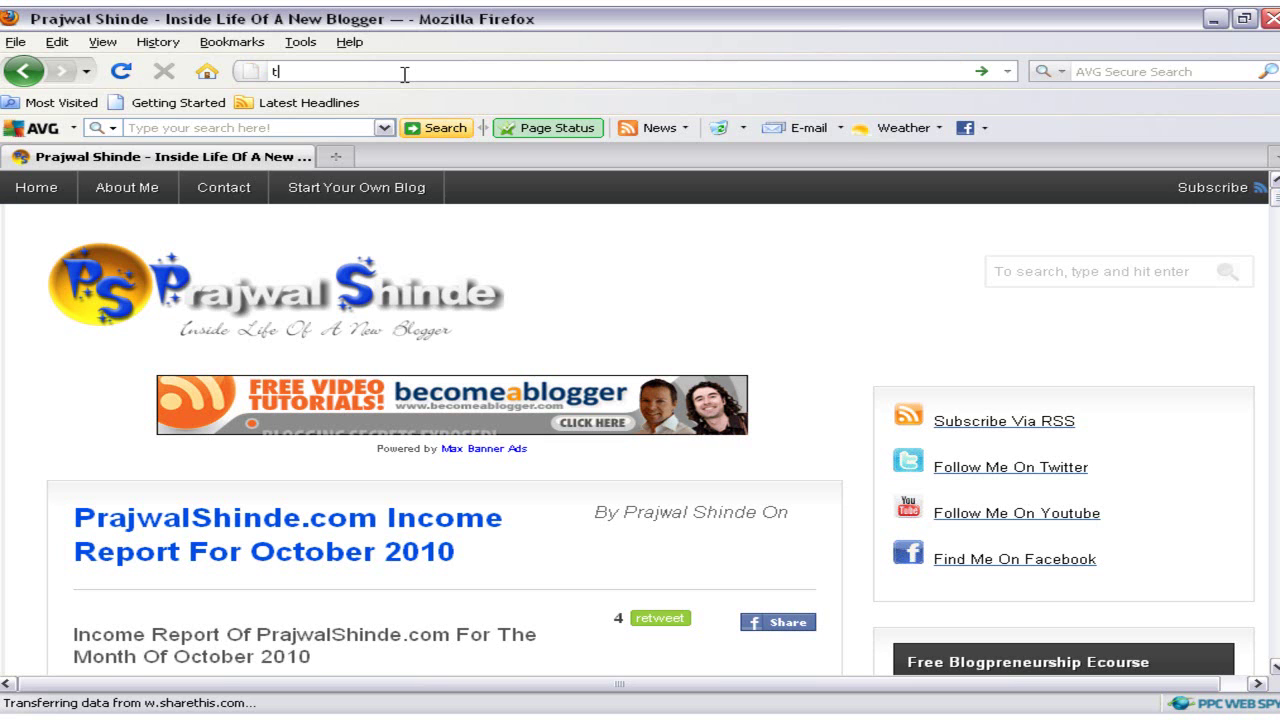
{"action": "type", "text": "hemes.word"}
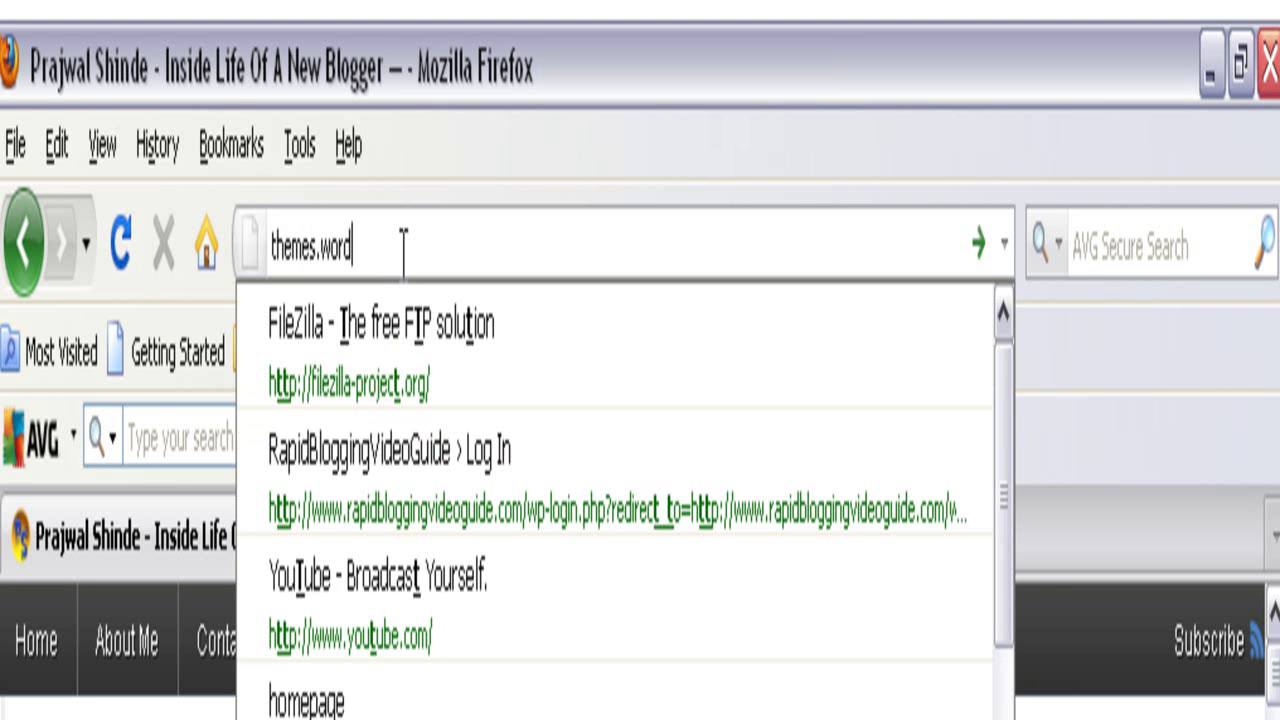
{"action": "type", "text": "press.net"}
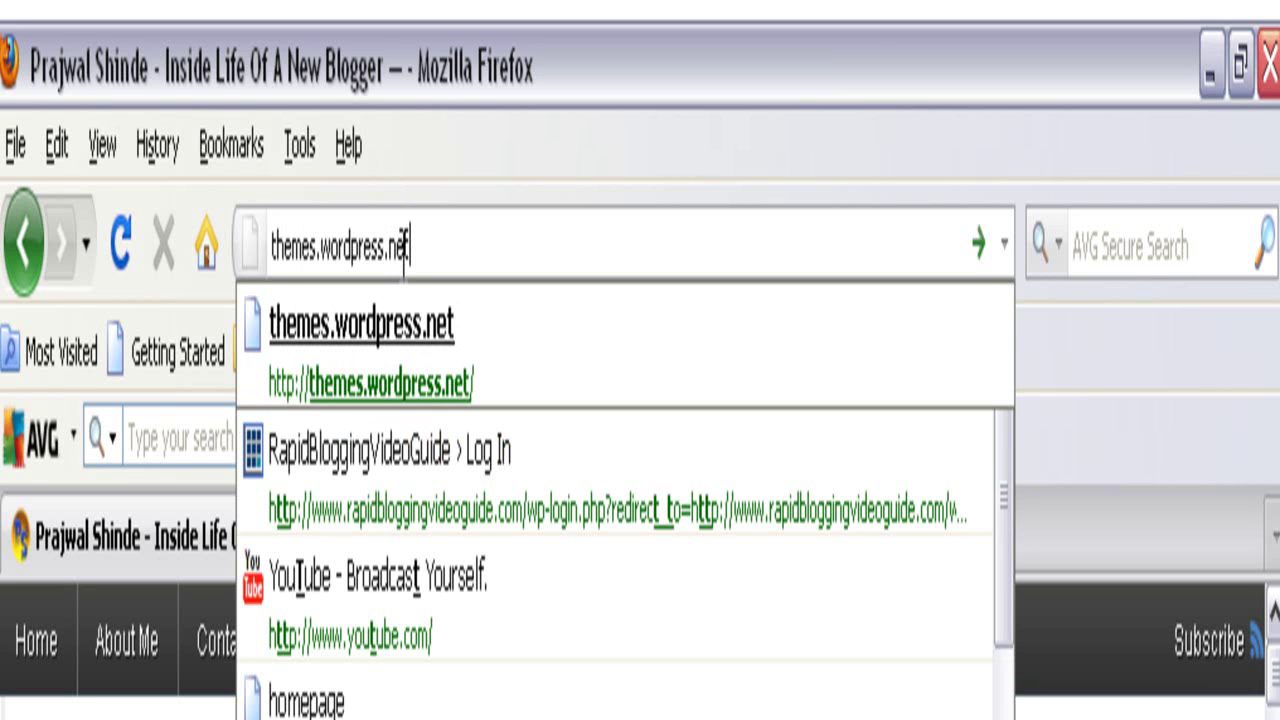
{"action": "key", "text": "Return"}
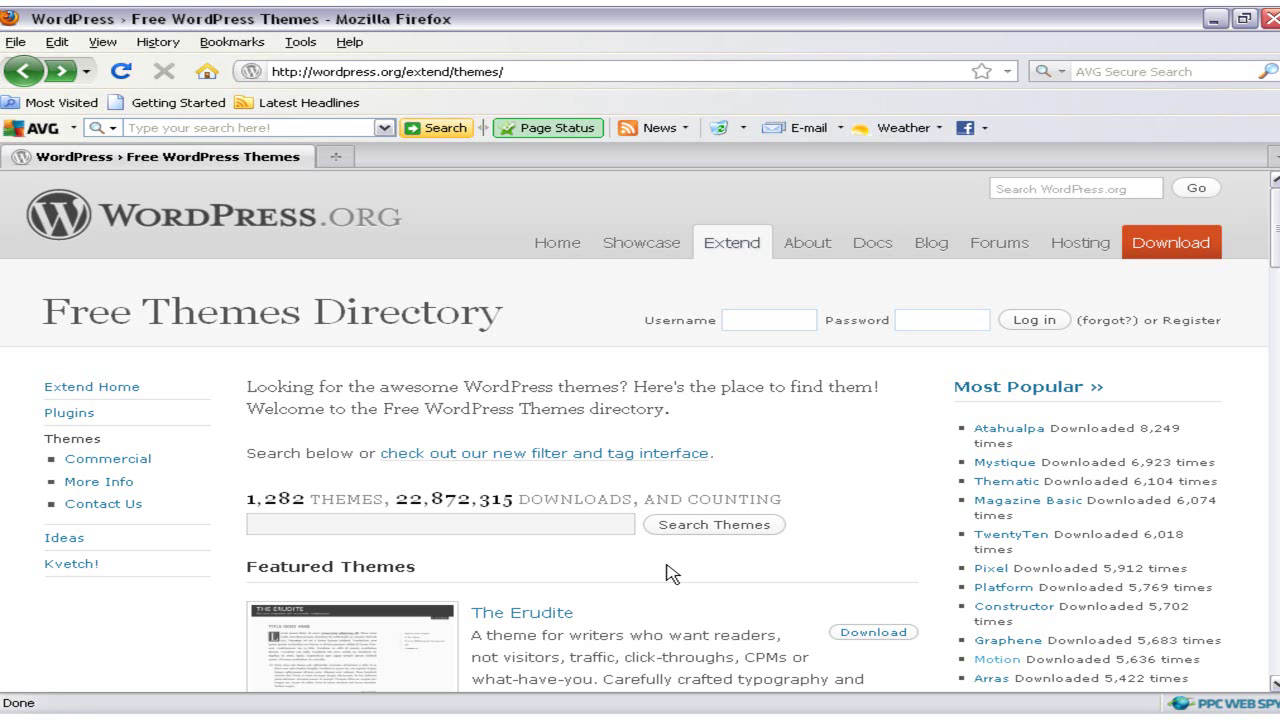
Scroll the Free Themes Directory and open the Motion theme's details page.
{"action": "left_click_drag", "start_coordinate": [1276, 244], "coordinate": [1276, 505]}
{"action": "left_click_drag", "start_coordinate": [1274, 395], "coordinate": [1272, 544]}
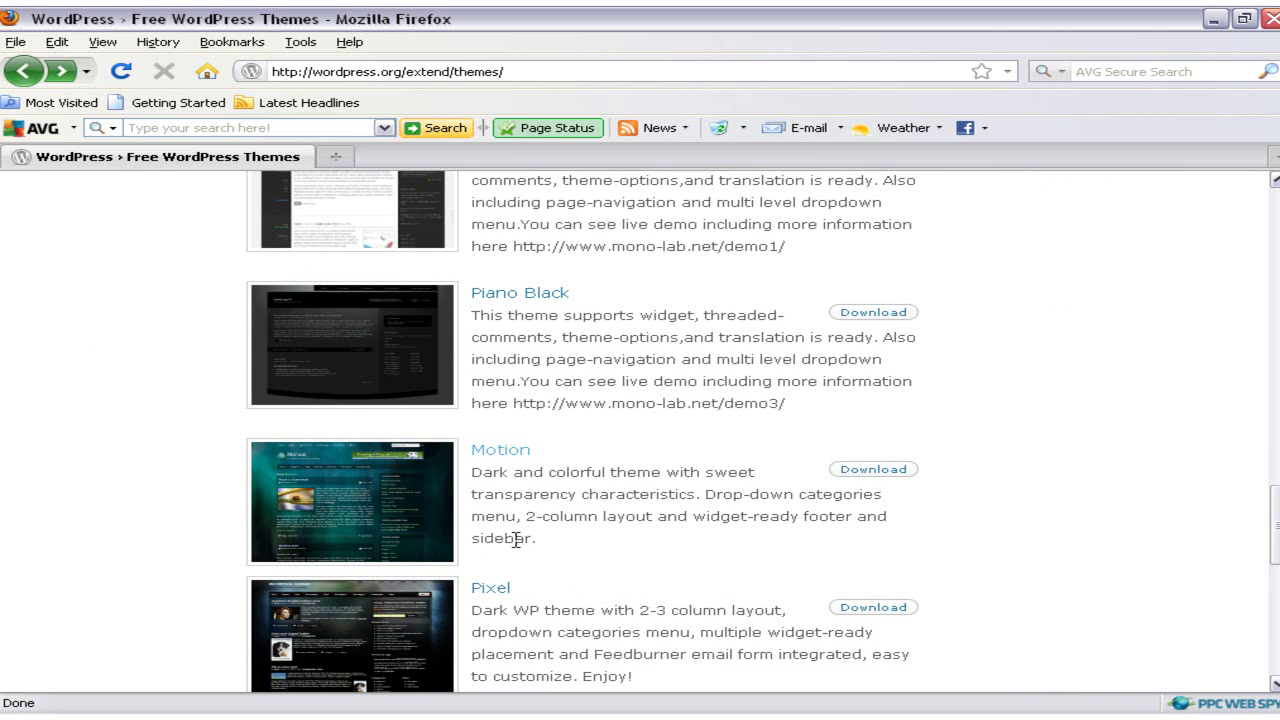
{"action": "left_click", "coordinate": [378, 527]}
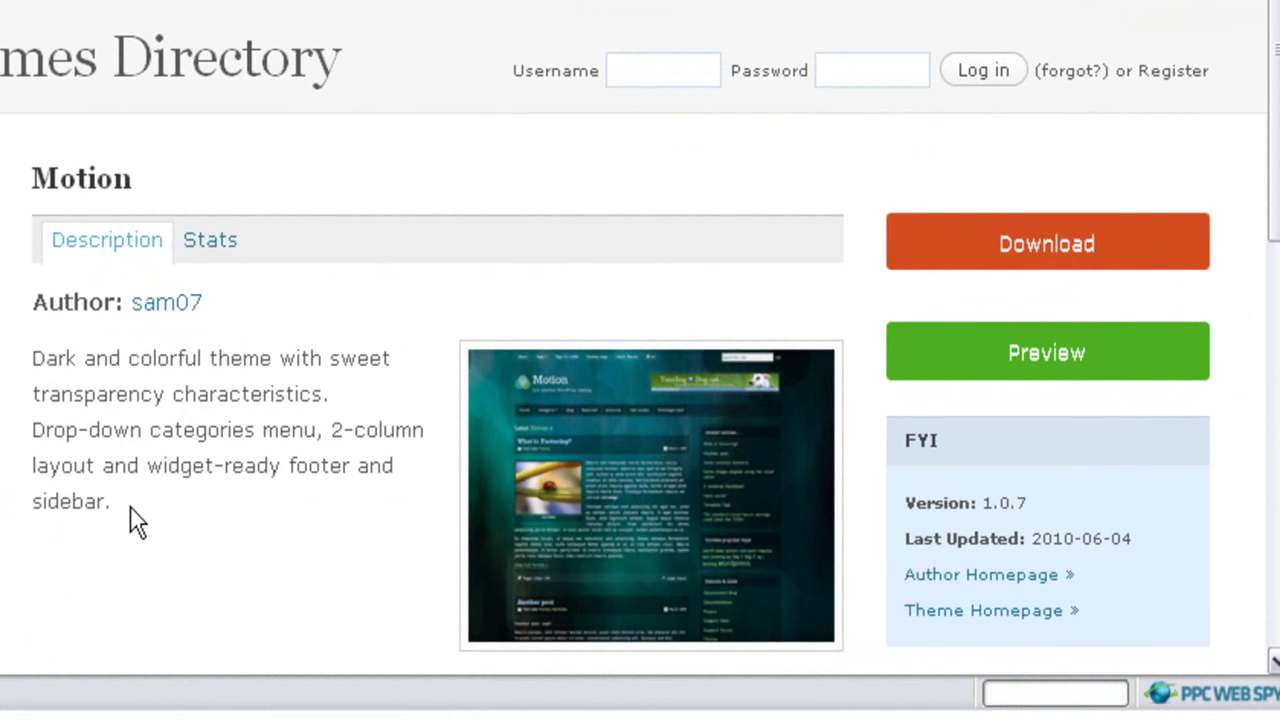
{"action": "left_click_drag", "start_coordinate": [95, 385], "coordinate": [225, 506]}
{"action": "left_click", "coordinate": [225, 506]}
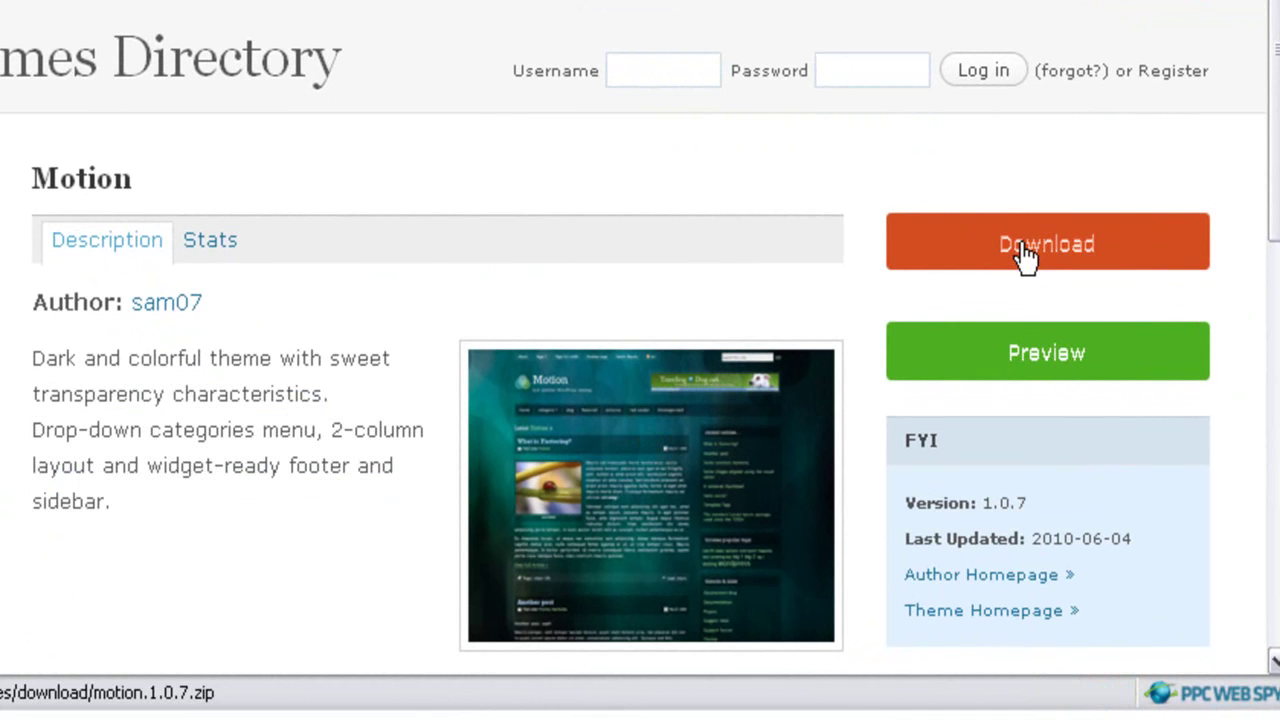
Look through the Motion live preview, then save motion.1.0.7.zip to the desktop.
{"action": "left_click", "coordinate": [1058, 365]}
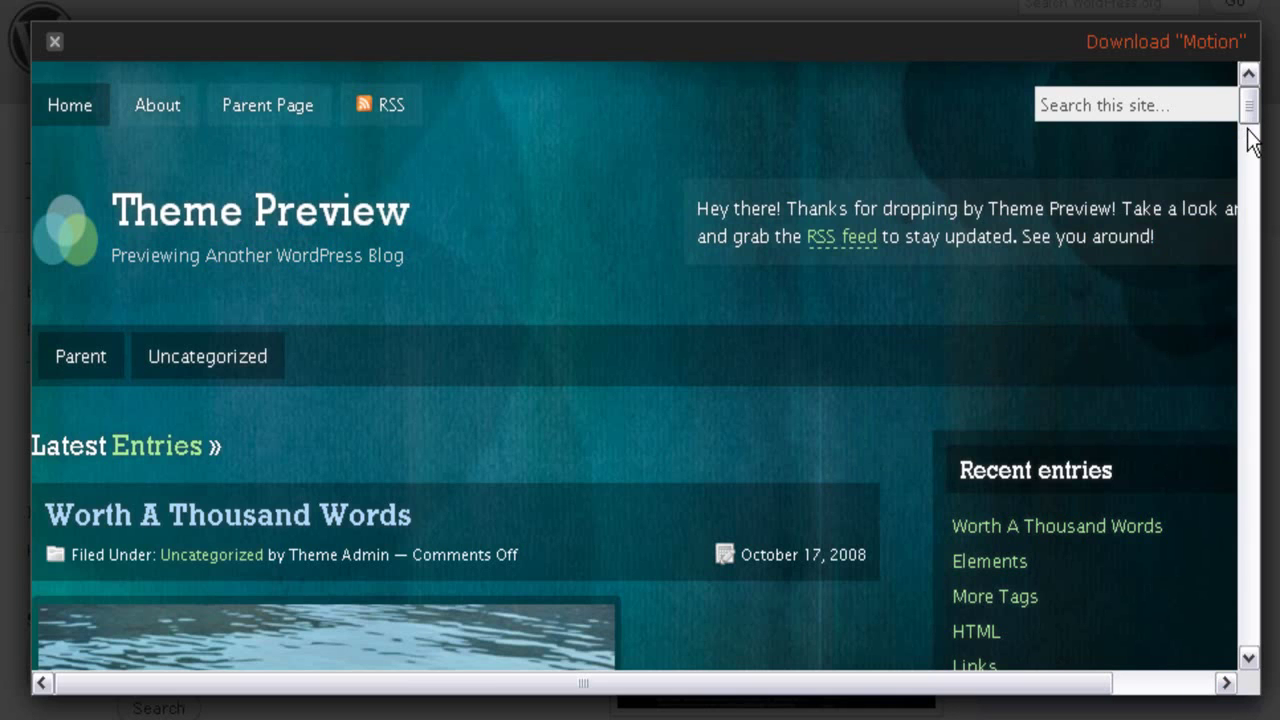
{"action": "scroll", "coordinate": [1250, 150], "scroll_direction": "down", "scroll_amount": 5}
{"action": "scroll", "coordinate": [1255, 195], "scroll_direction": "down", "scroll_amount": 10}
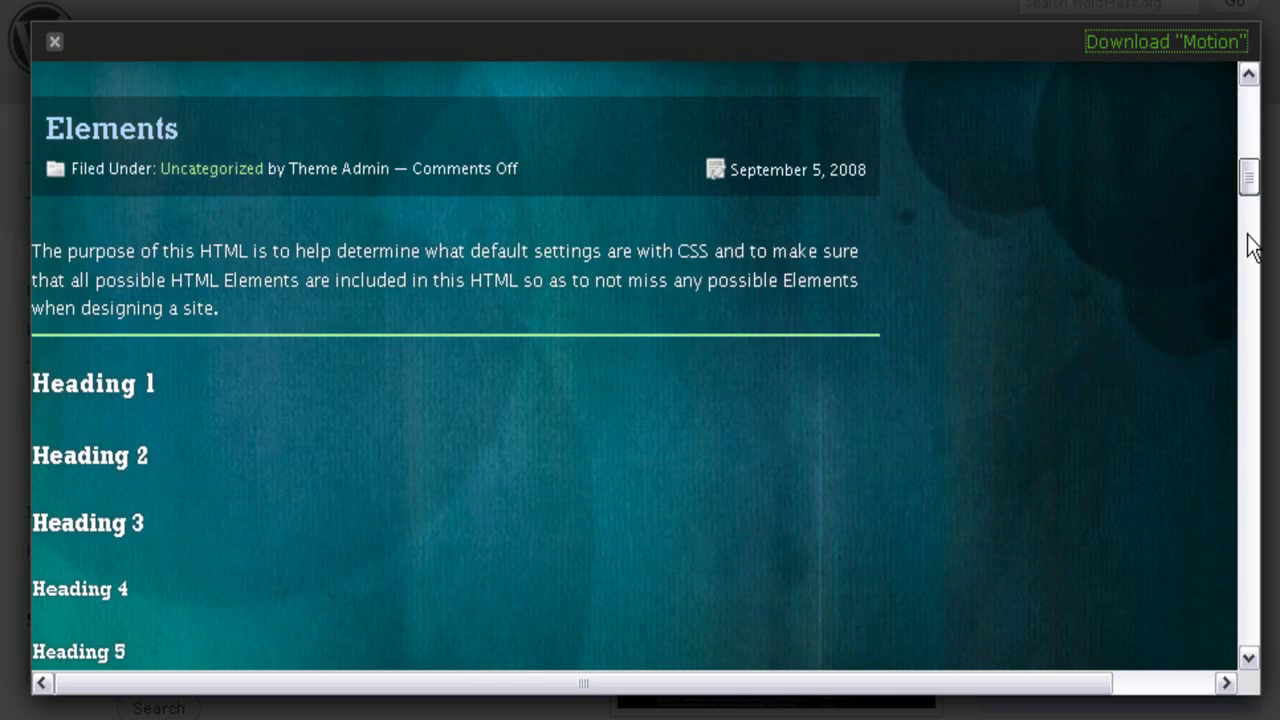
{"action": "scroll", "coordinate": [1255, 180], "scroll_direction": "up", "scroll_amount": 15}
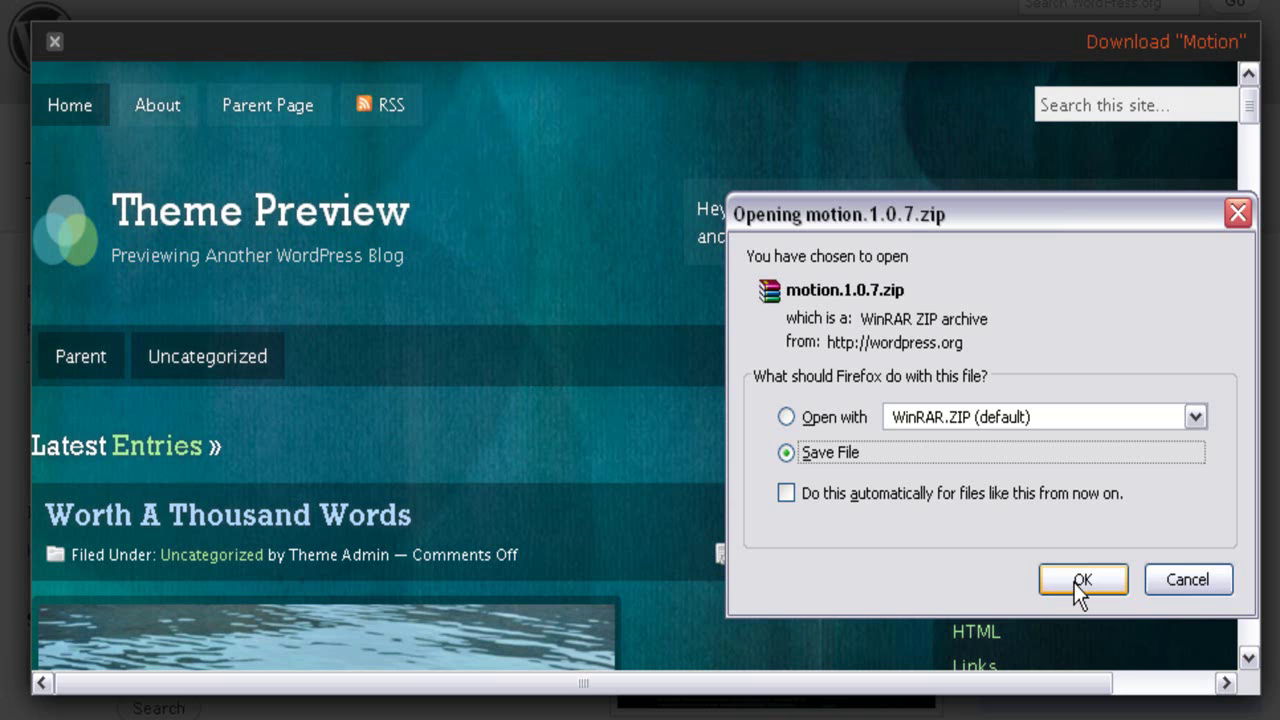
{"action": "left_click", "coordinate": [1080, 580]}
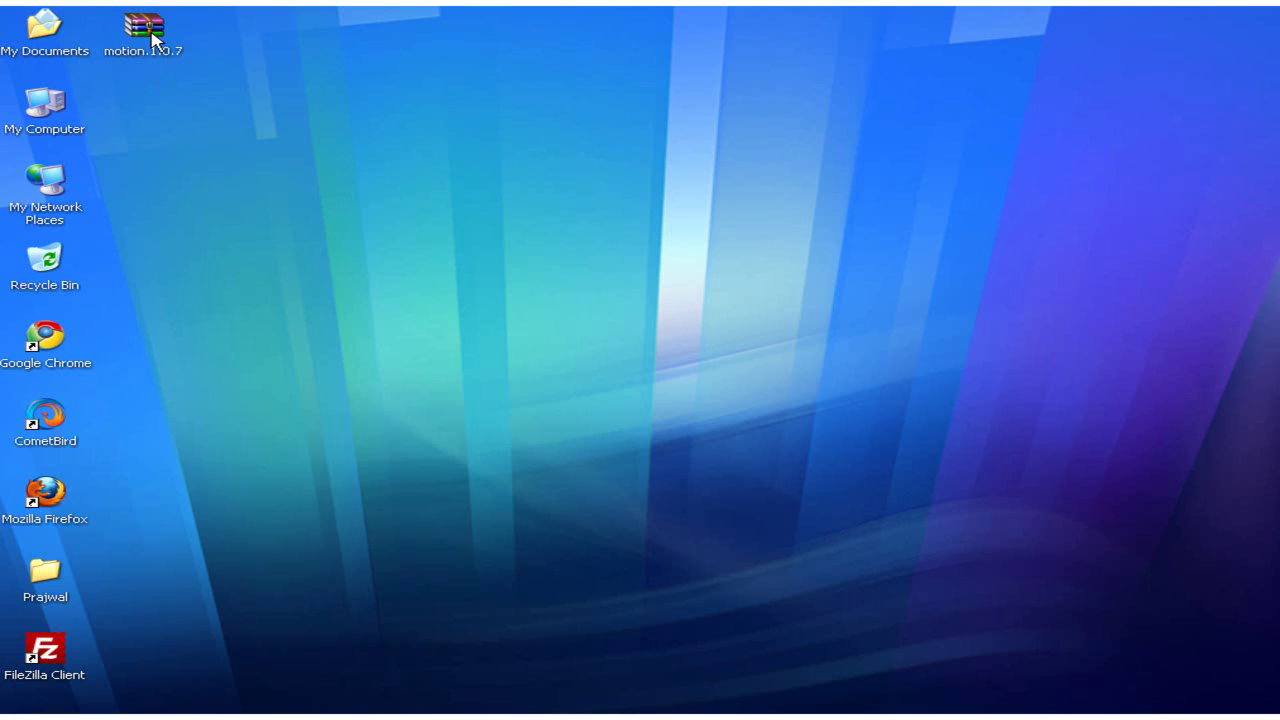
Open motion.1.0.7.zip in WinRAR and extract its motion folder to the Desktop.
{"action": "double_click", "coordinate": [152, 40]}
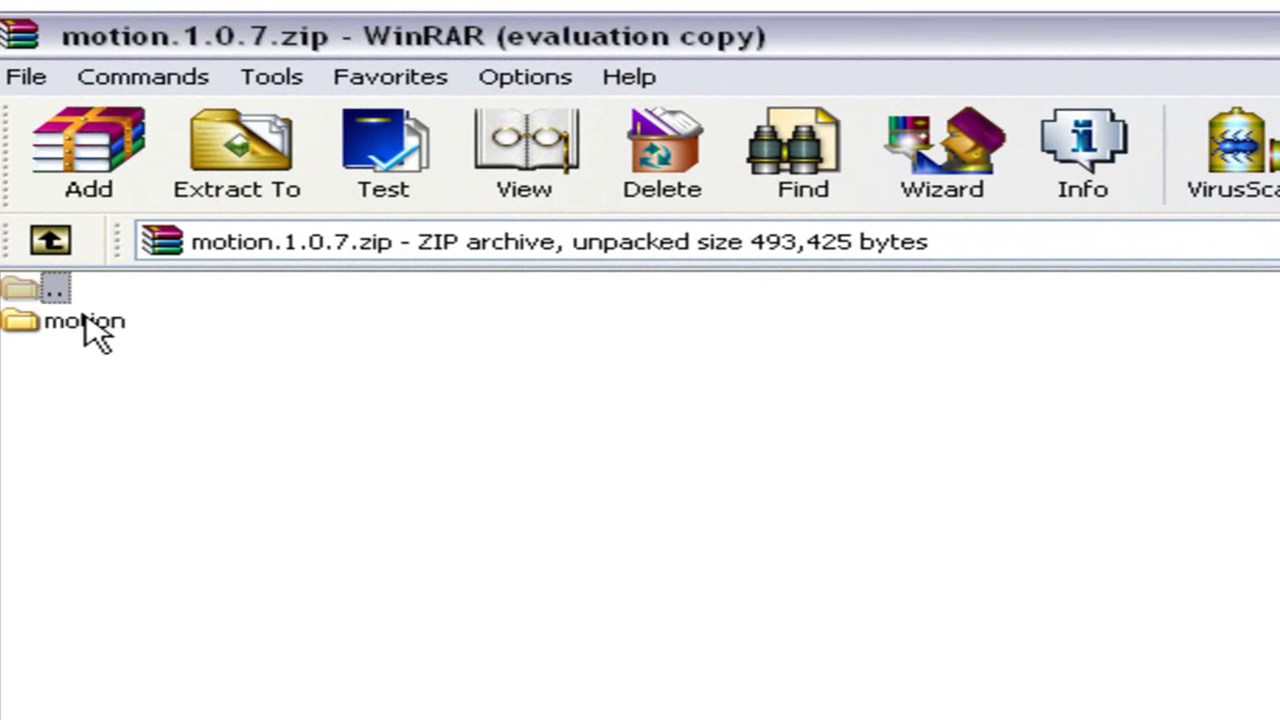
{"action": "left_click", "coordinate": [85, 322]}
{"action": "right_click", "coordinate": [86, 322]}
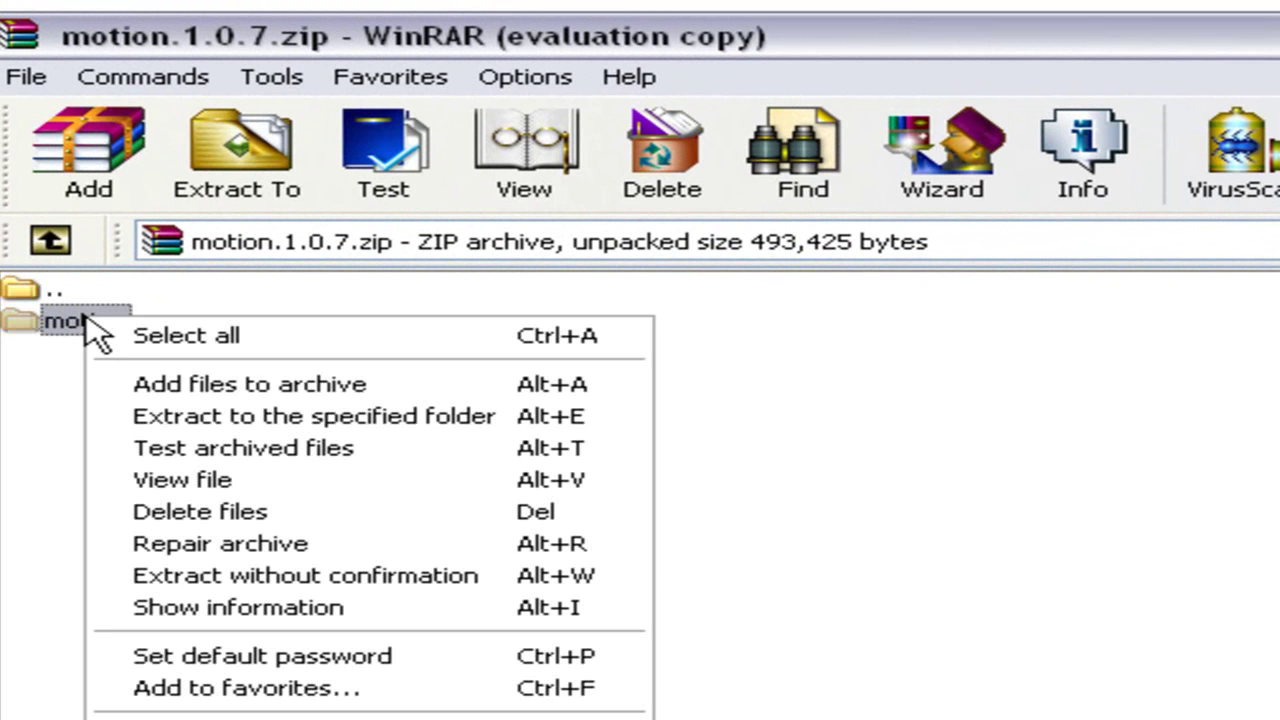
{"action": "left_click", "coordinate": [172, 418]}
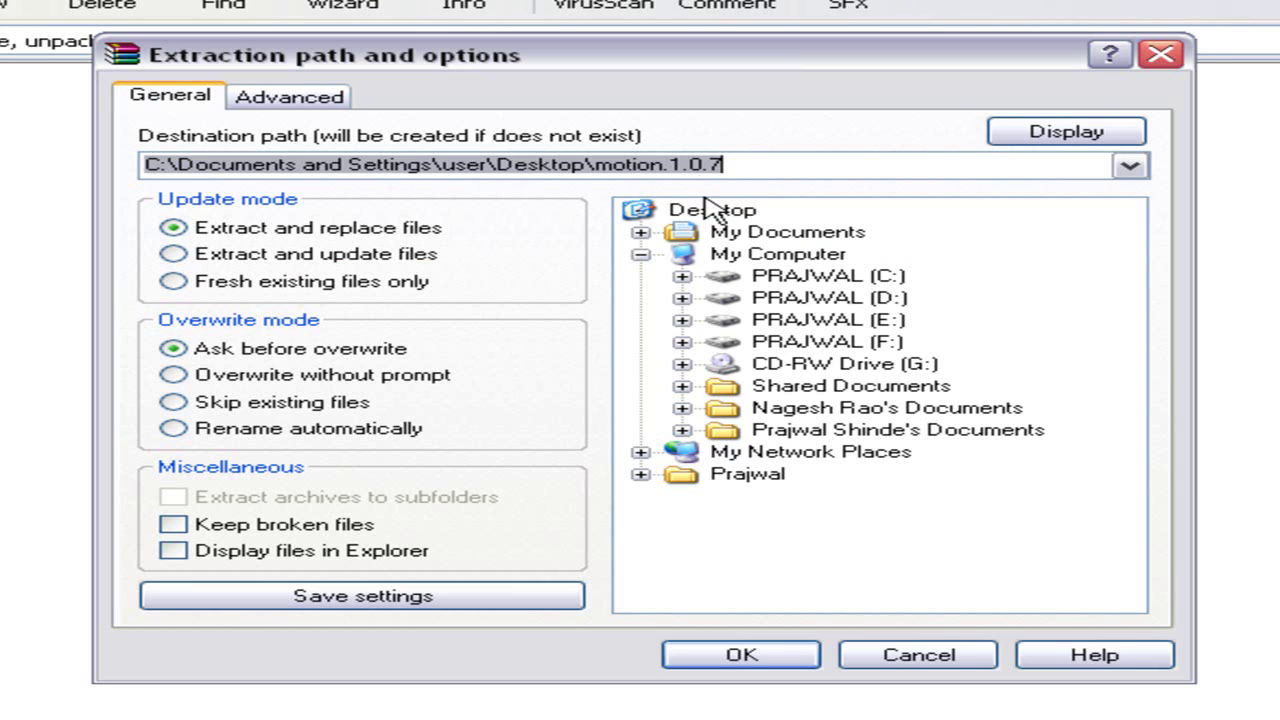
{"action": "left_click", "coordinate": [712, 212]}
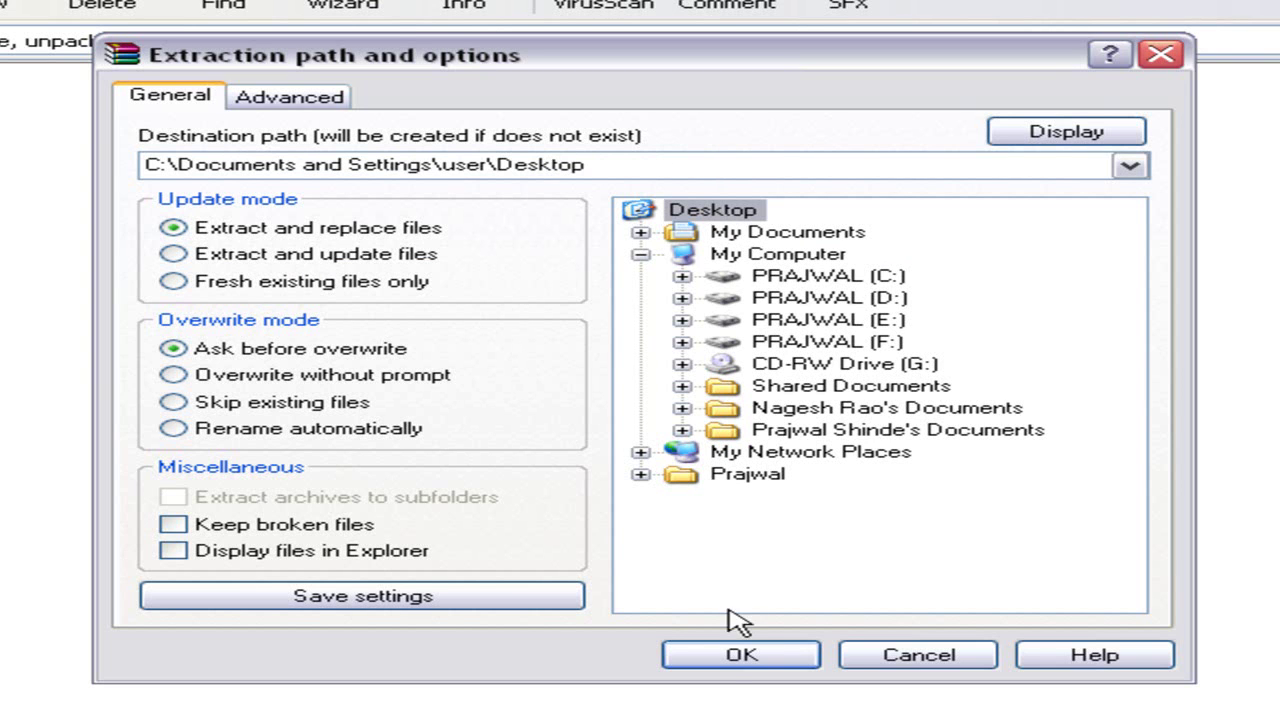
{"action": "left_click", "coordinate": [718, 658]}
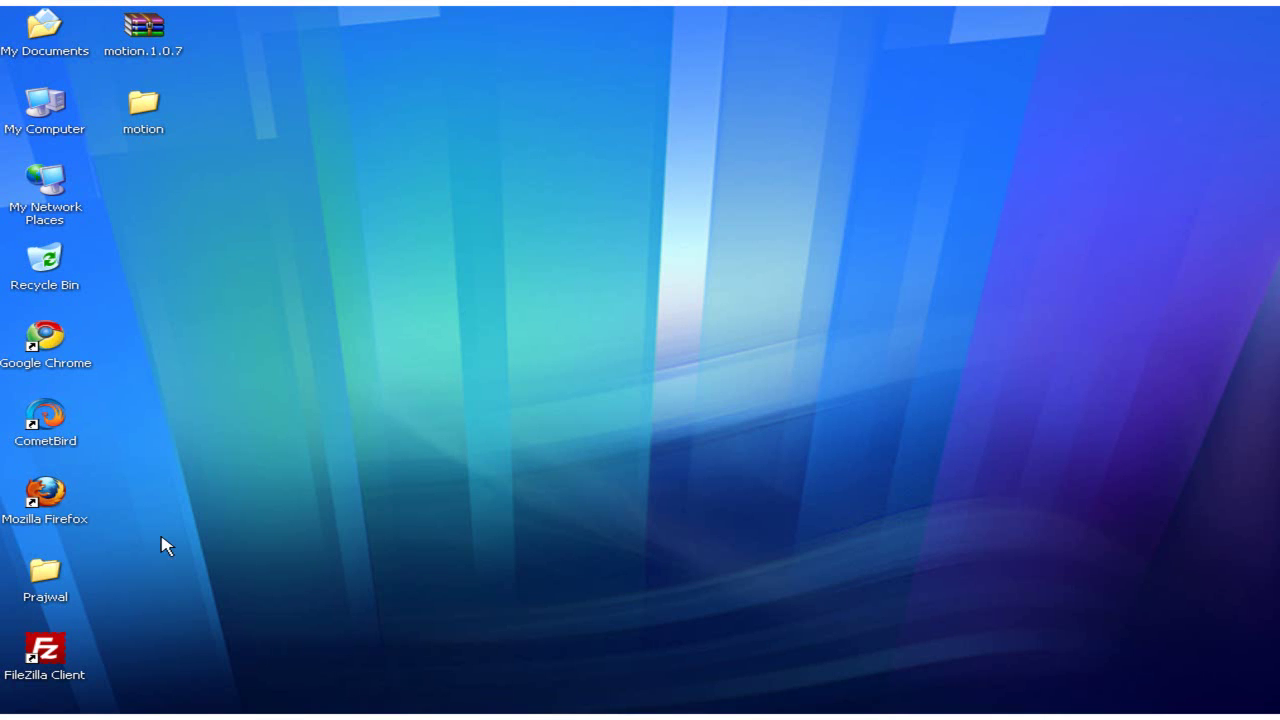
Start FileZilla and connect to the saved rapidbloggingvideoguide.com site.
{"action": "double_click", "coordinate": [45, 650]}
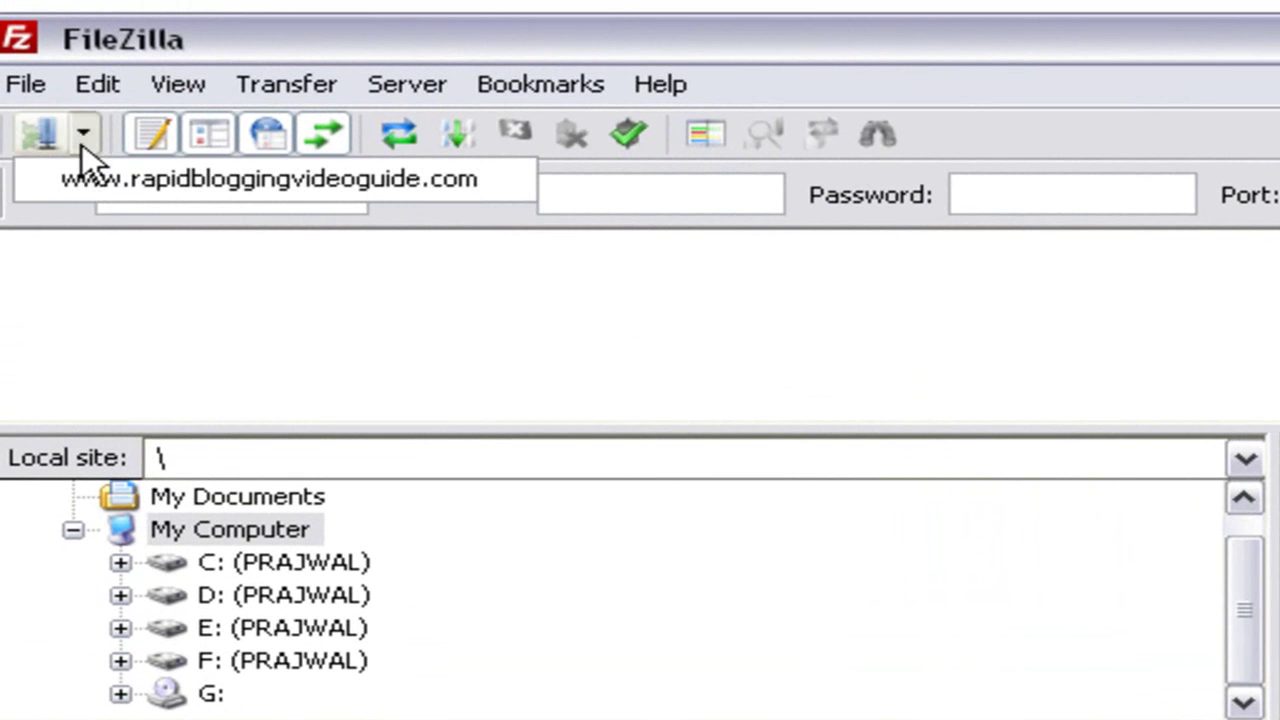
{"action": "left_click", "coordinate": [90, 178]}
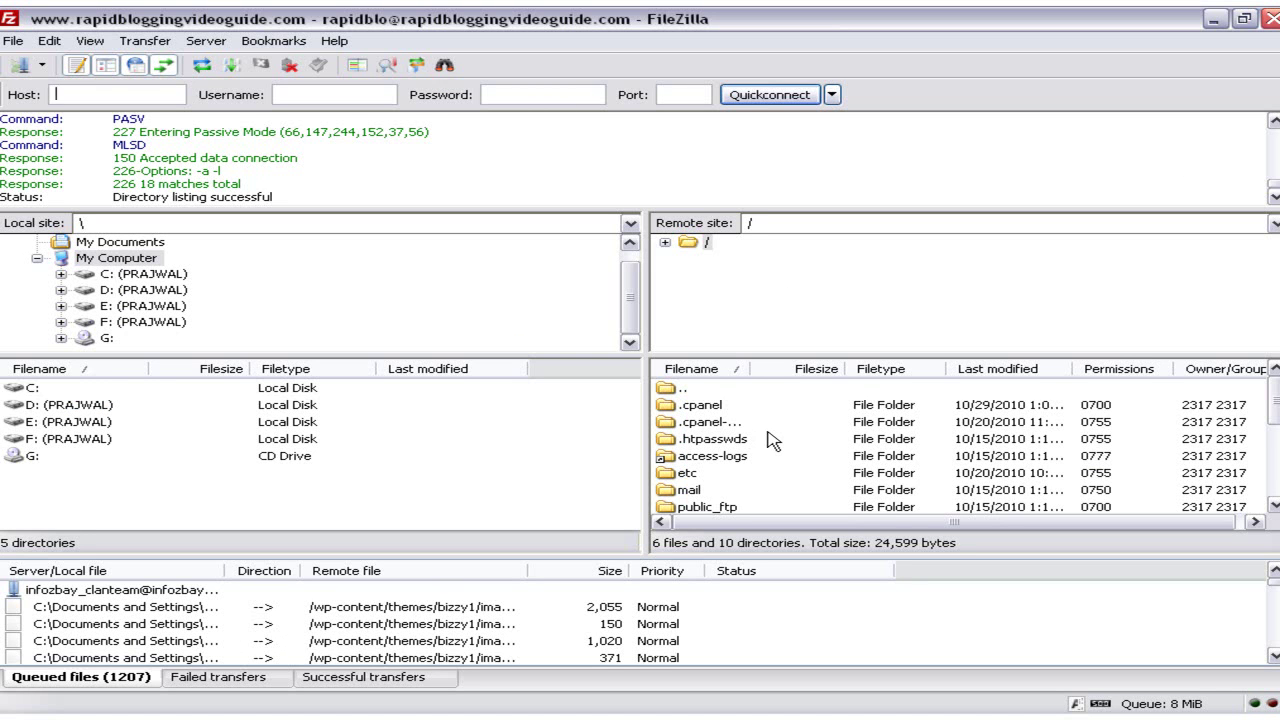
{"action": "left_click_drag", "start_coordinate": [1274, 390], "coordinate": [1275, 409]}
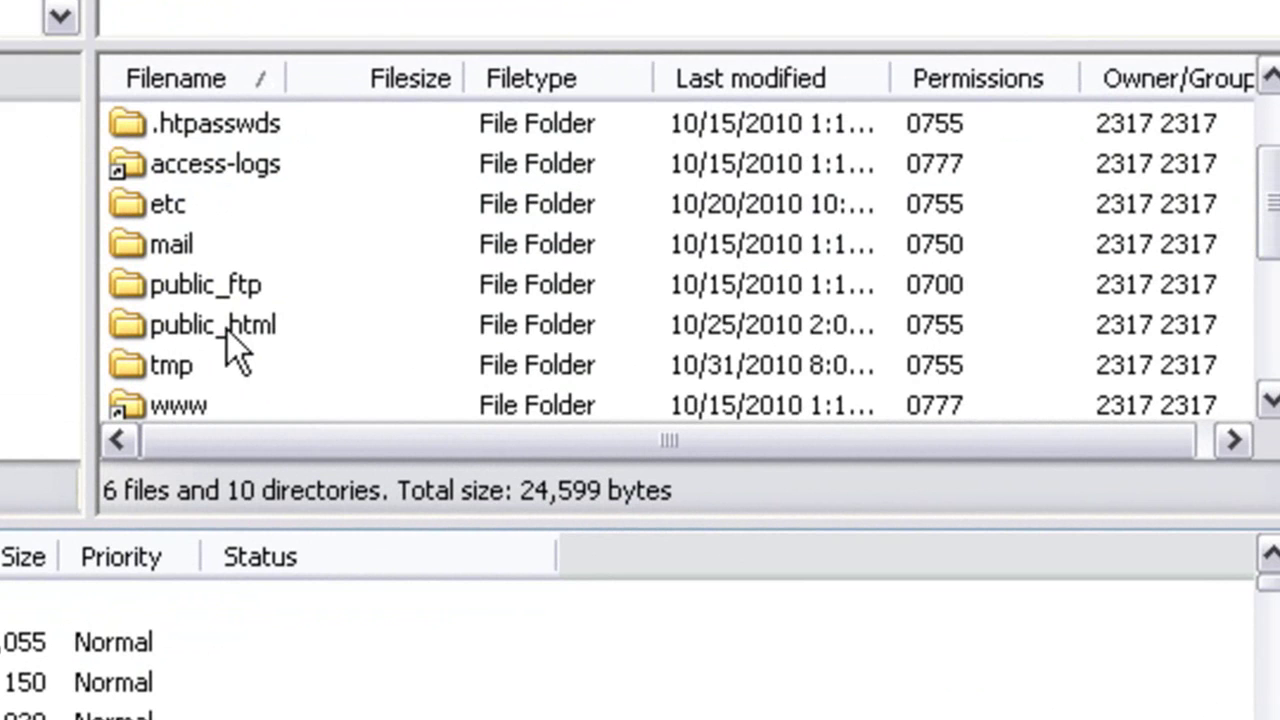
On the server, open public_html, then wp-content, then the themes folder.
{"action": "left_click", "coordinate": [227, 330]}
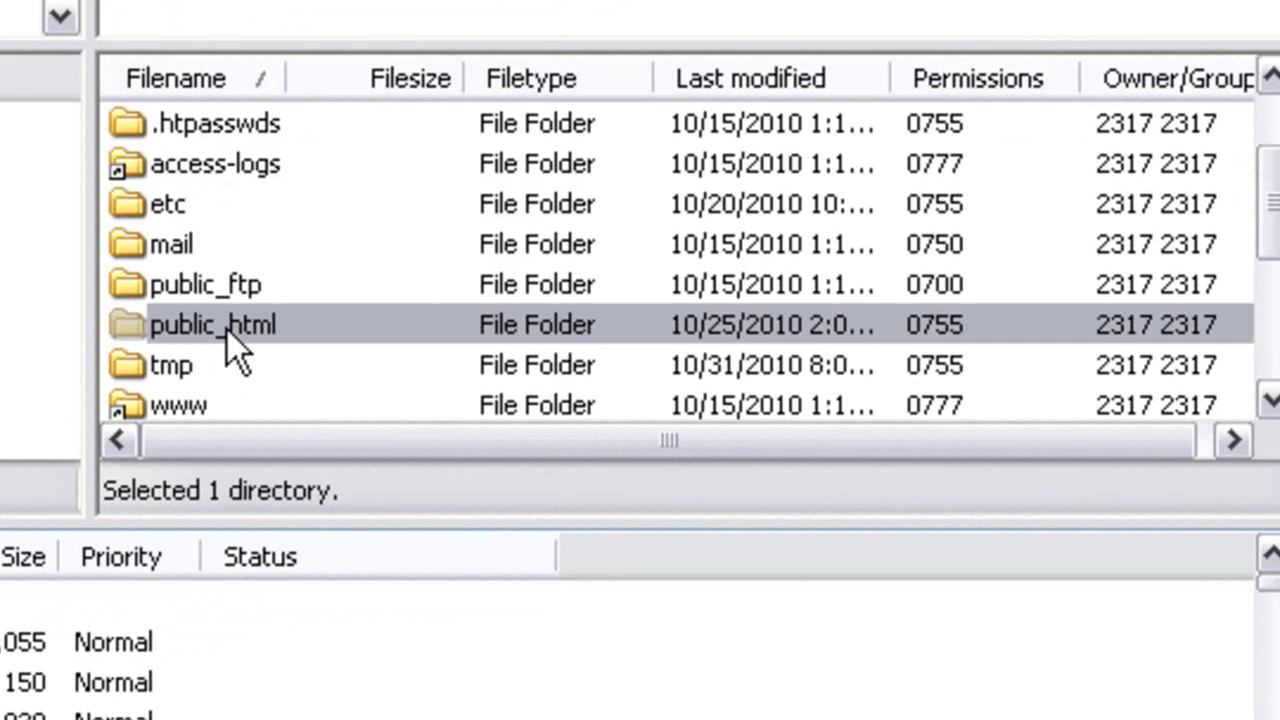
{"action": "double_click", "coordinate": [227, 330]}
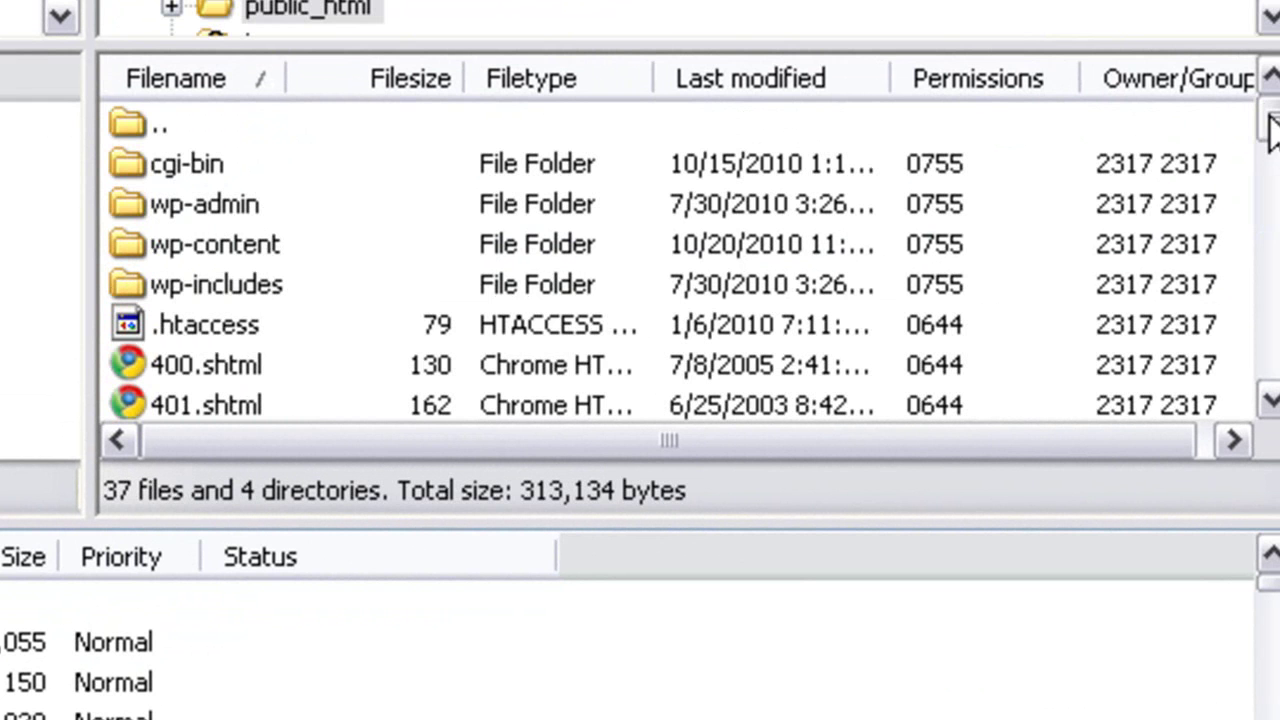
{"action": "scroll", "coordinate": [1266, 180], "scroll_direction": "down", "scroll_amount": 1}
{"action": "scroll", "coordinate": [1266, 163], "scroll_direction": "up", "scroll_amount": 3}
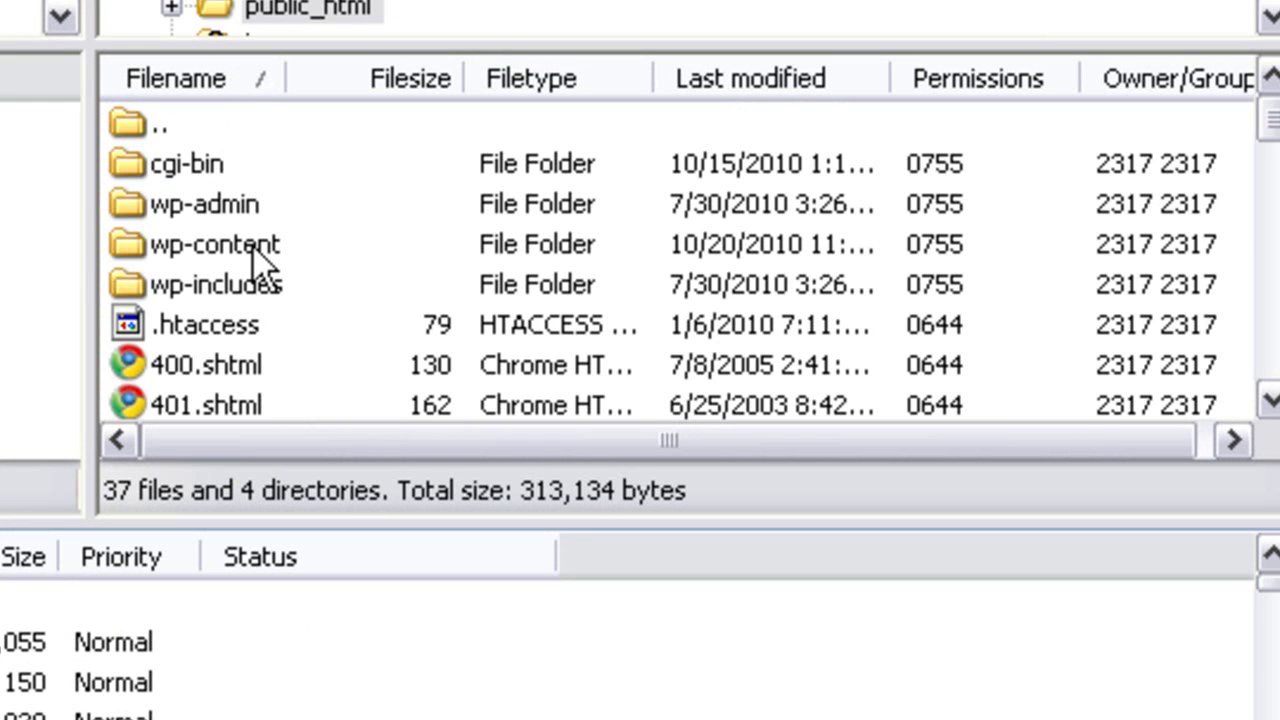
{"action": "left_click", "coordinate": [253, 247]}
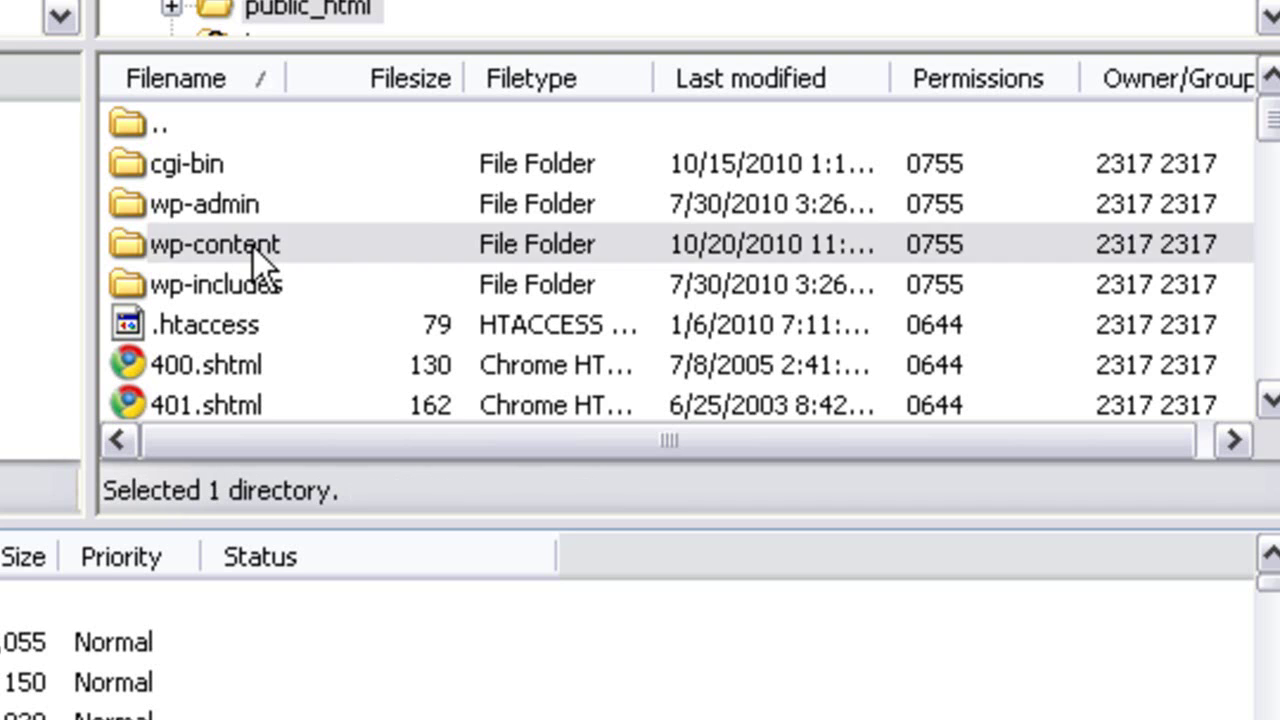
{"action": "double_click", "coordinate": [253, 247]}
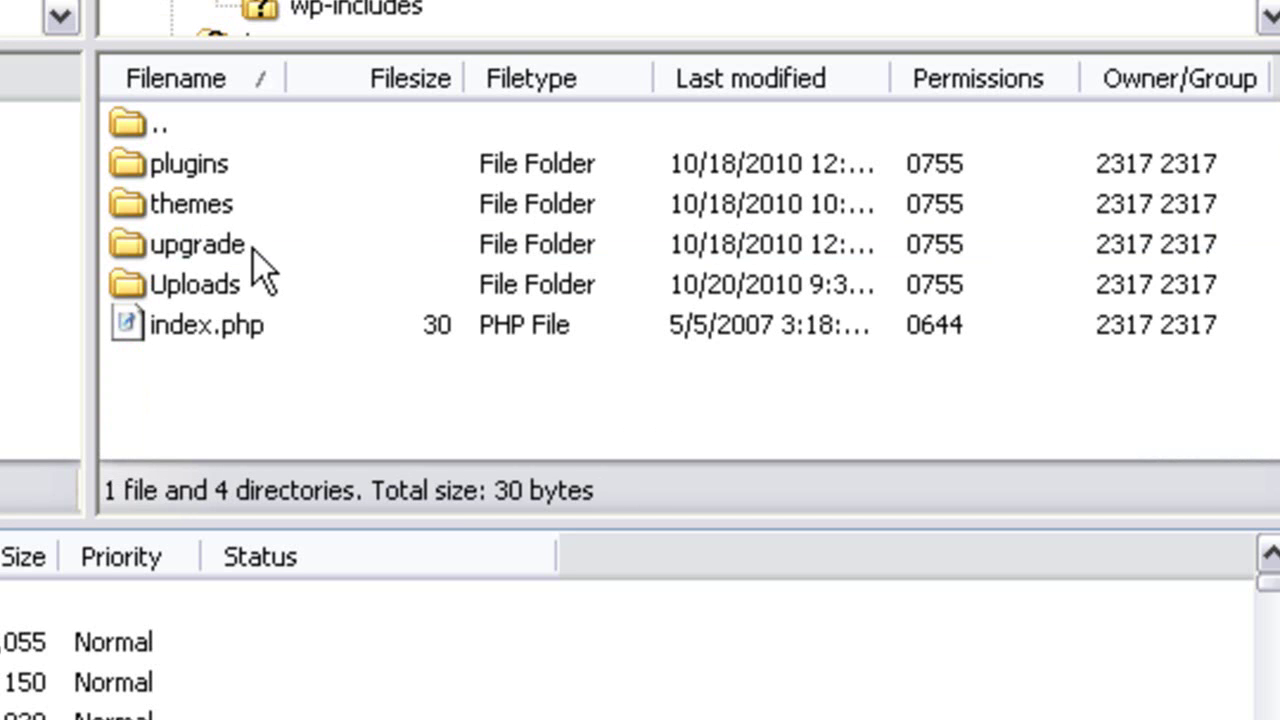
{"action": "left_click", "coordinate": [194, 204]}
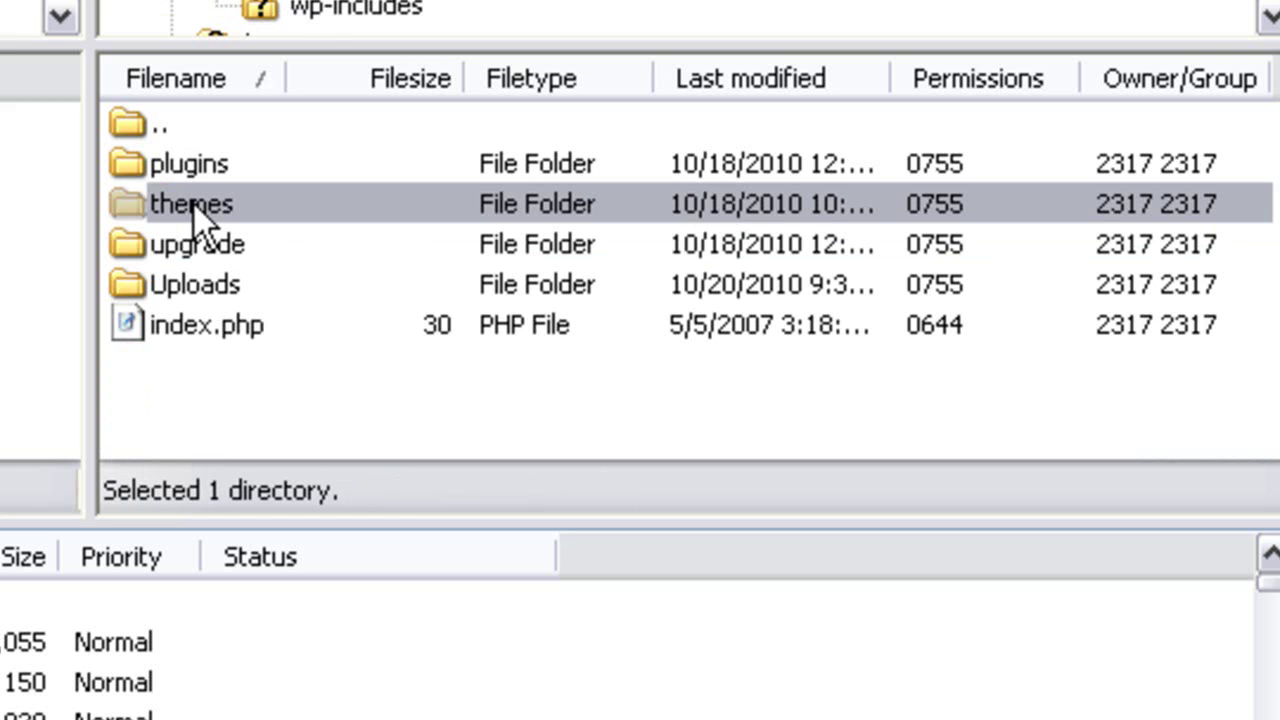
{"action": "double_click", "coordinate": [194, 204]}
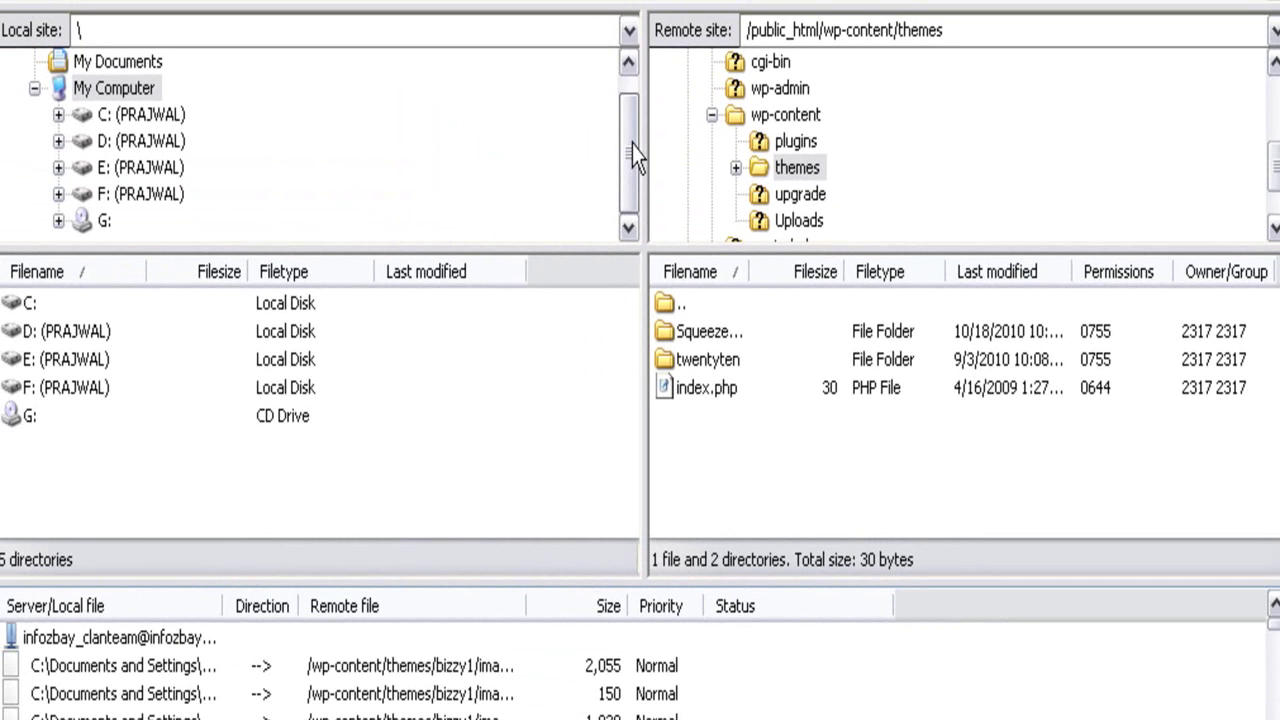
{"action": "left_click_drag", "start_coordinate": [632, 145], "coordinate": [632, 93]}
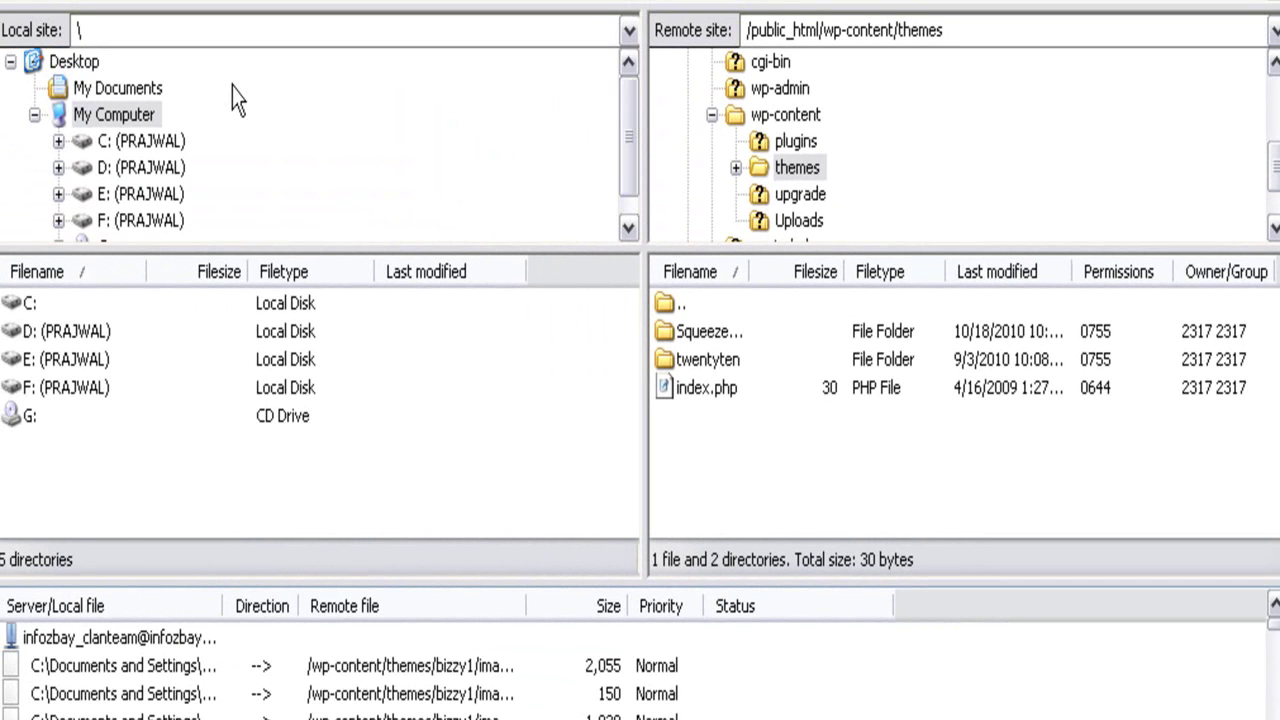
Upload the local Desktop's motion folder to the server's themes folder and check the status log.
{"action": "left_click", "coordinate": [76, 62]}
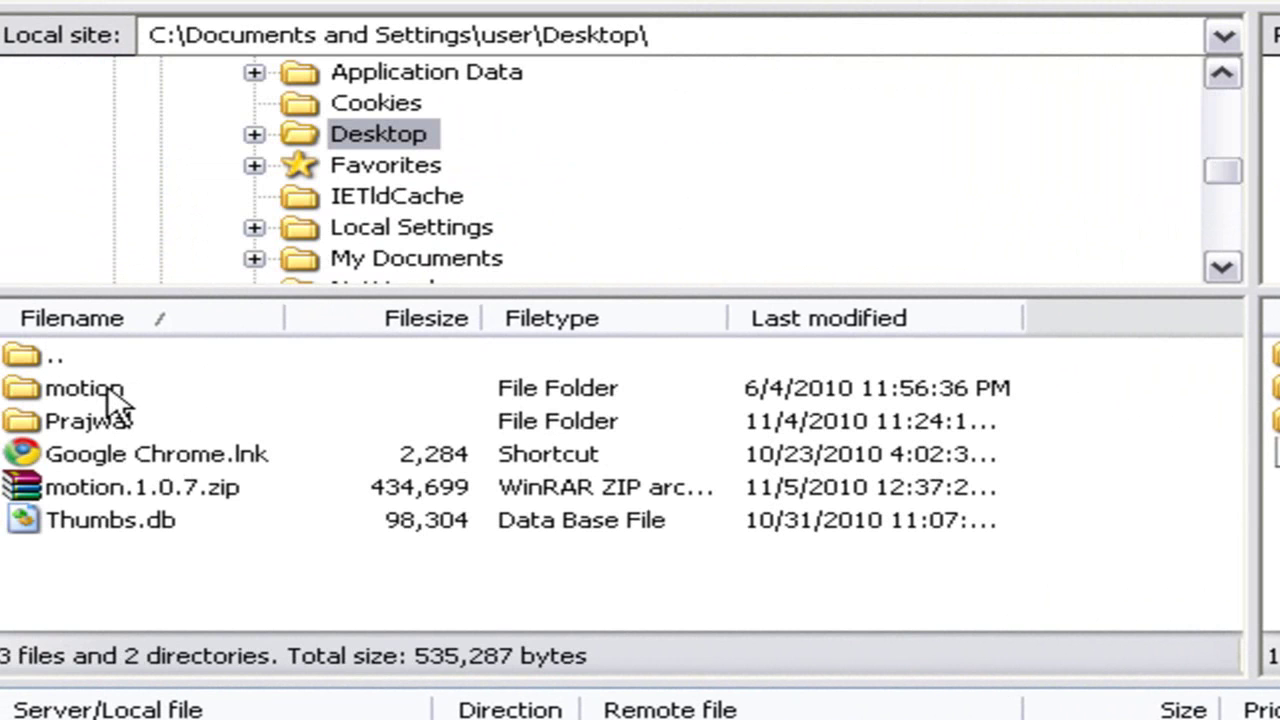
{"action": "left_click", "coordinate": [112, 403]}
{"action": "right_click", "coordinate": [112, 403]}
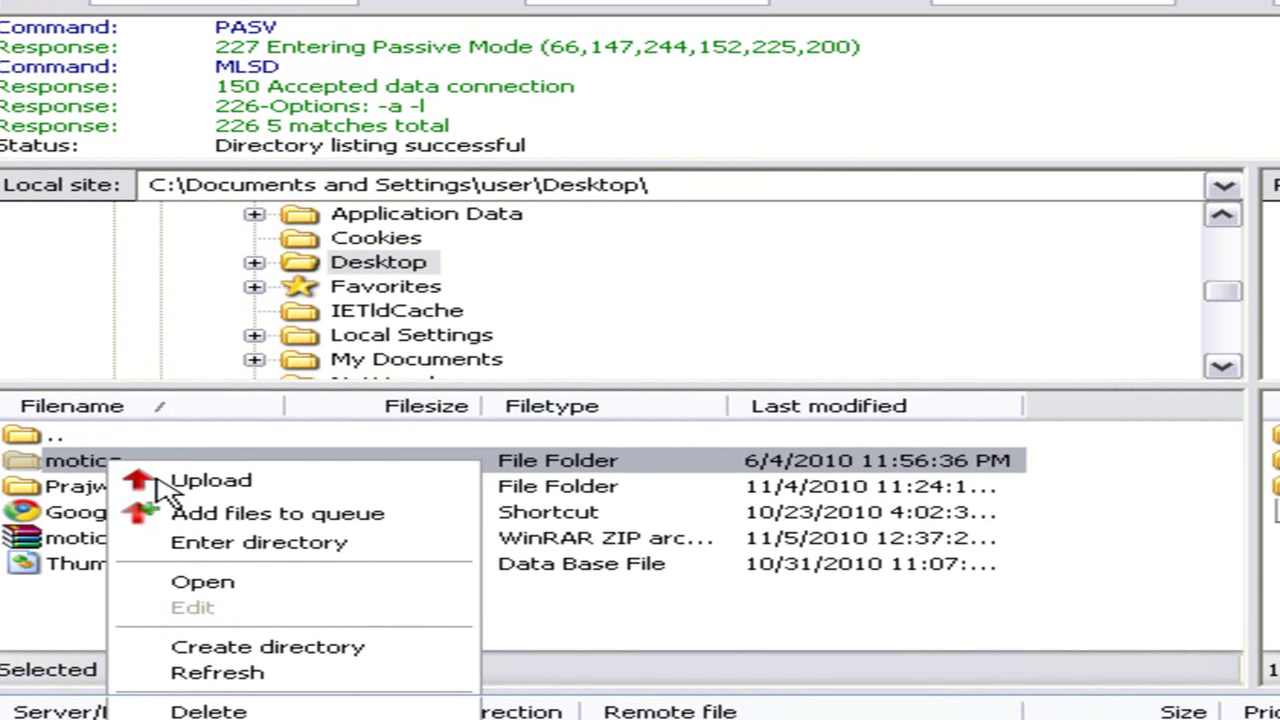
{"action": "left_click", "coordinate": [165, 490]}
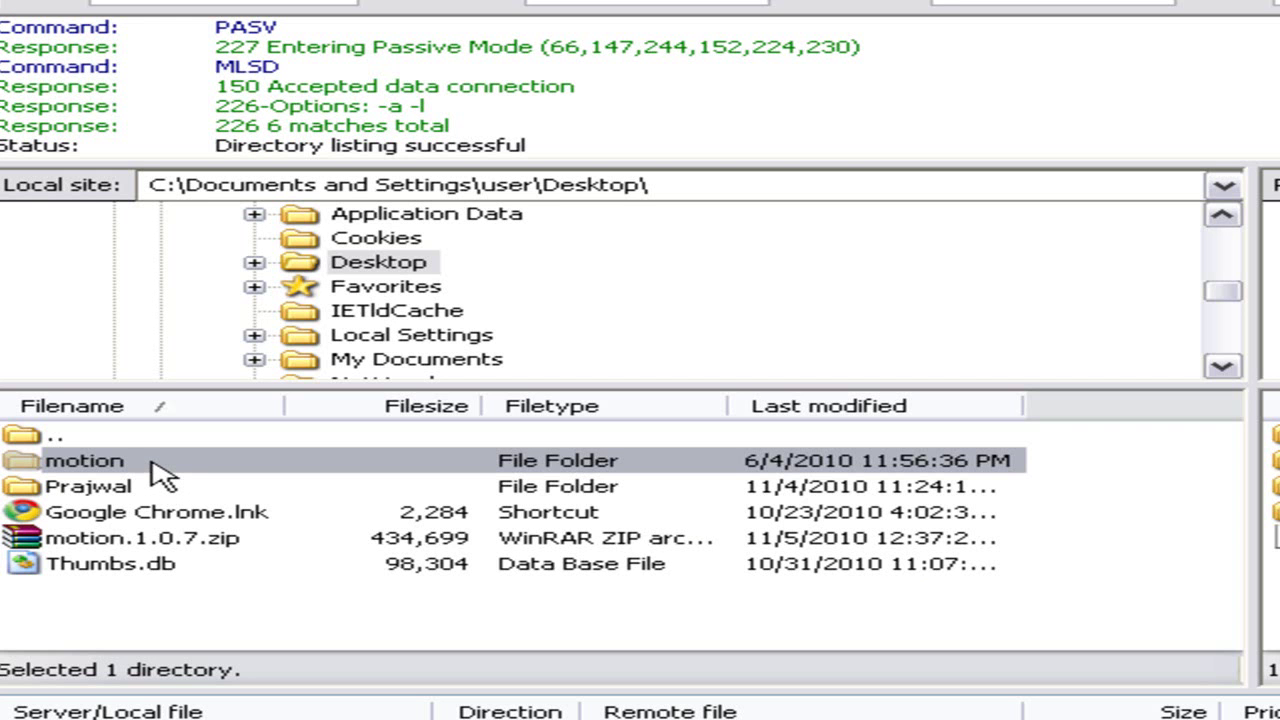
{"action": "left_click_drag", "start_coordinate": [541, 145], "coordinate": [194, 149]}
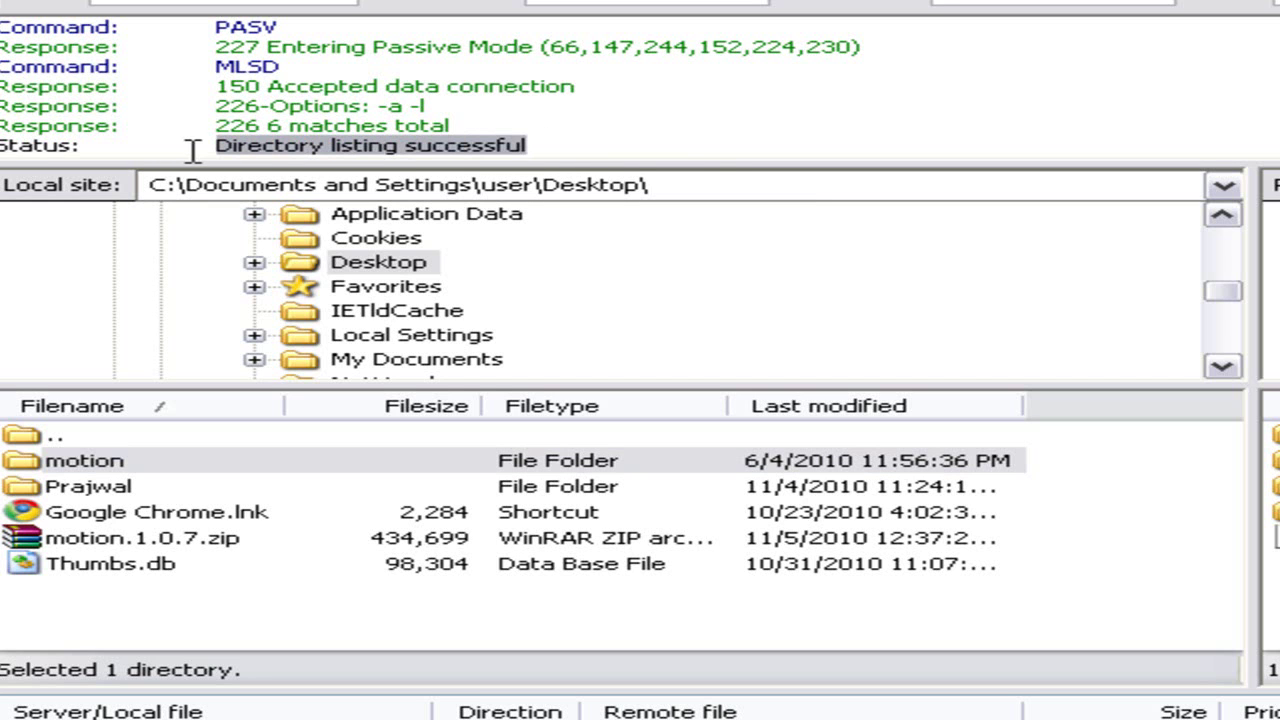
{"action": "left_click", "coordinate": [695, 151]}
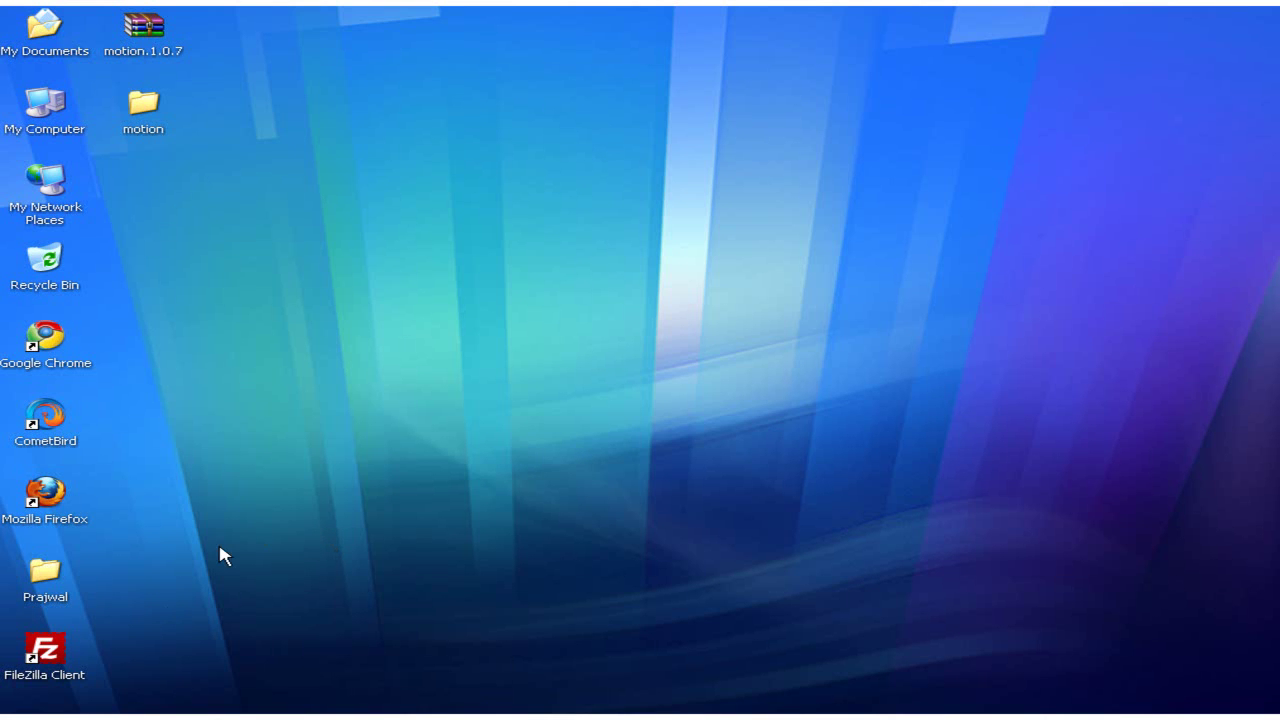
Launch Firefox and go to rapidbloggingvideoguide.com/wp-admin.
{"action": "double_click", "coordinate": [55, 500]}
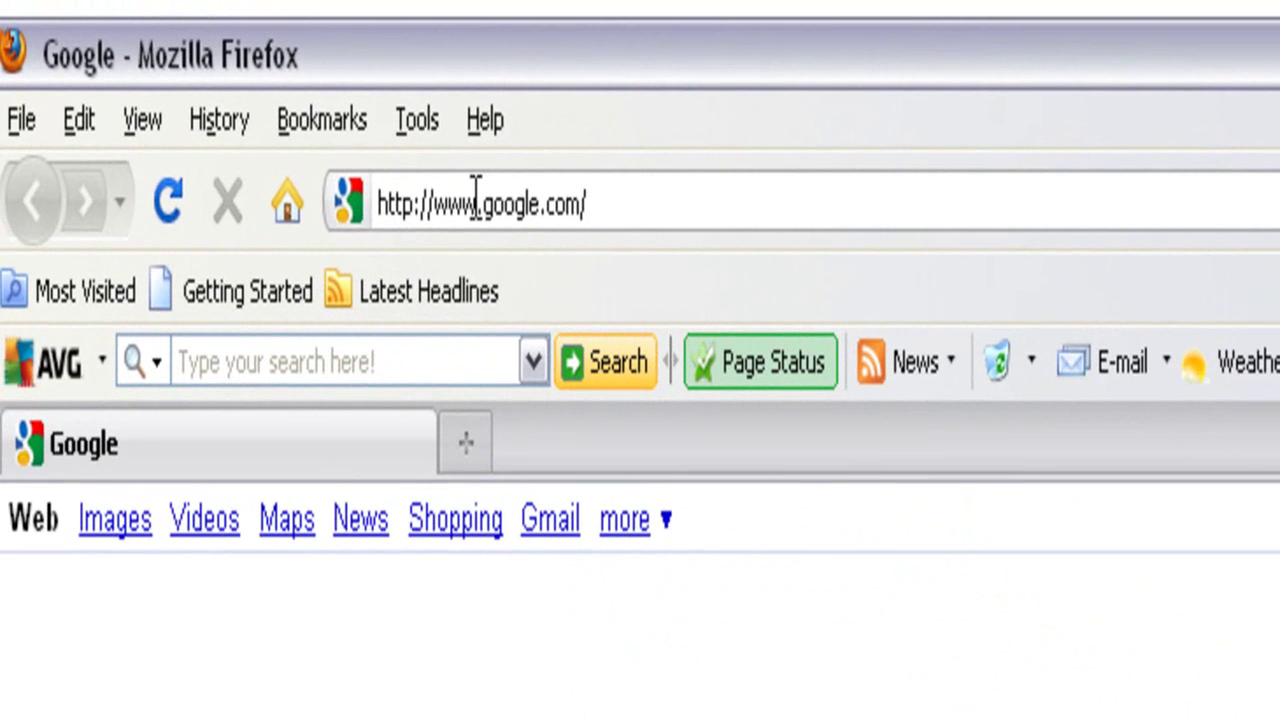
{"action": "left_click", "coordinate": [344, 74]}
{"action": "type", "text": "r"}
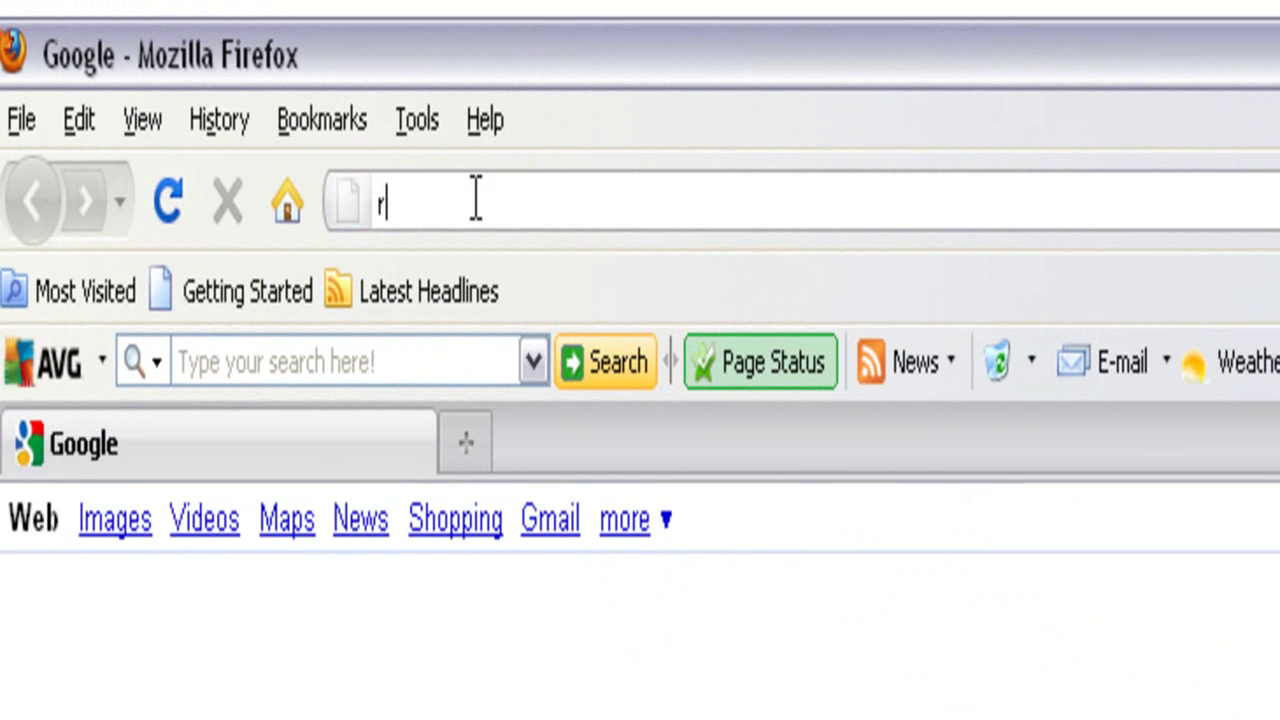
{"action": "type", "text": "apidbloggingvideoguide.com"}
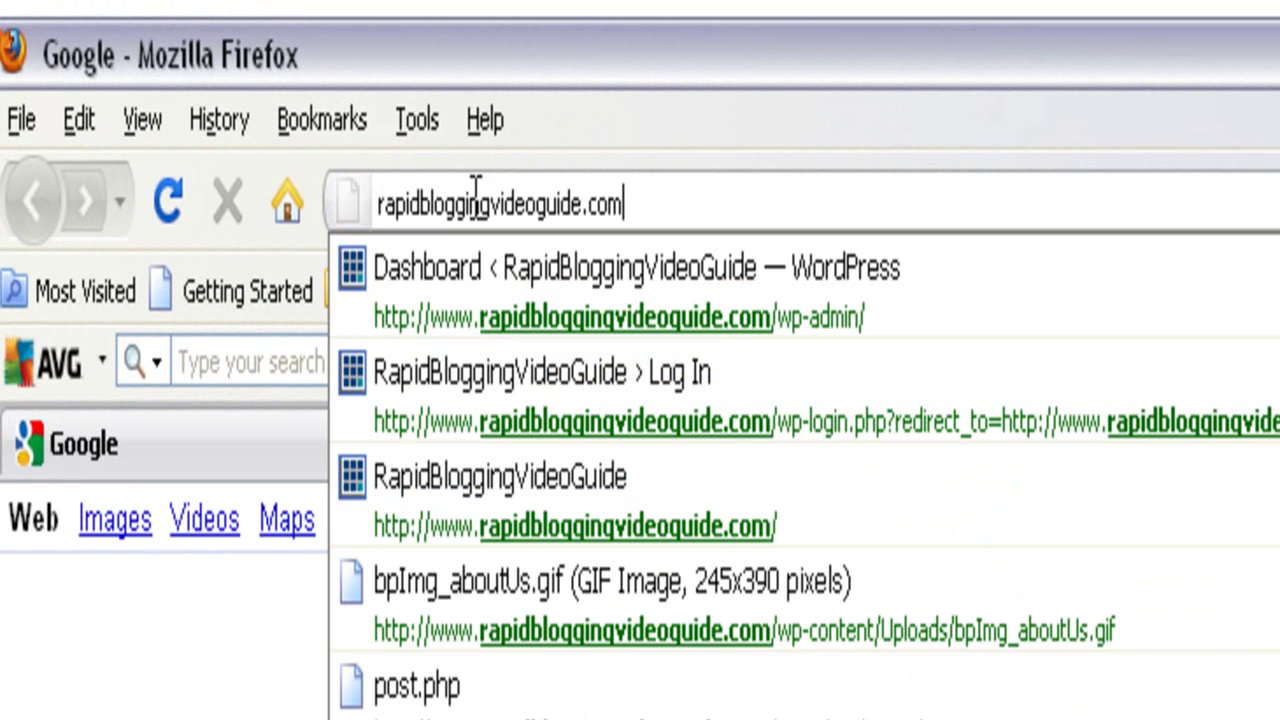
{"action": "type", "text": "/wp-a"}
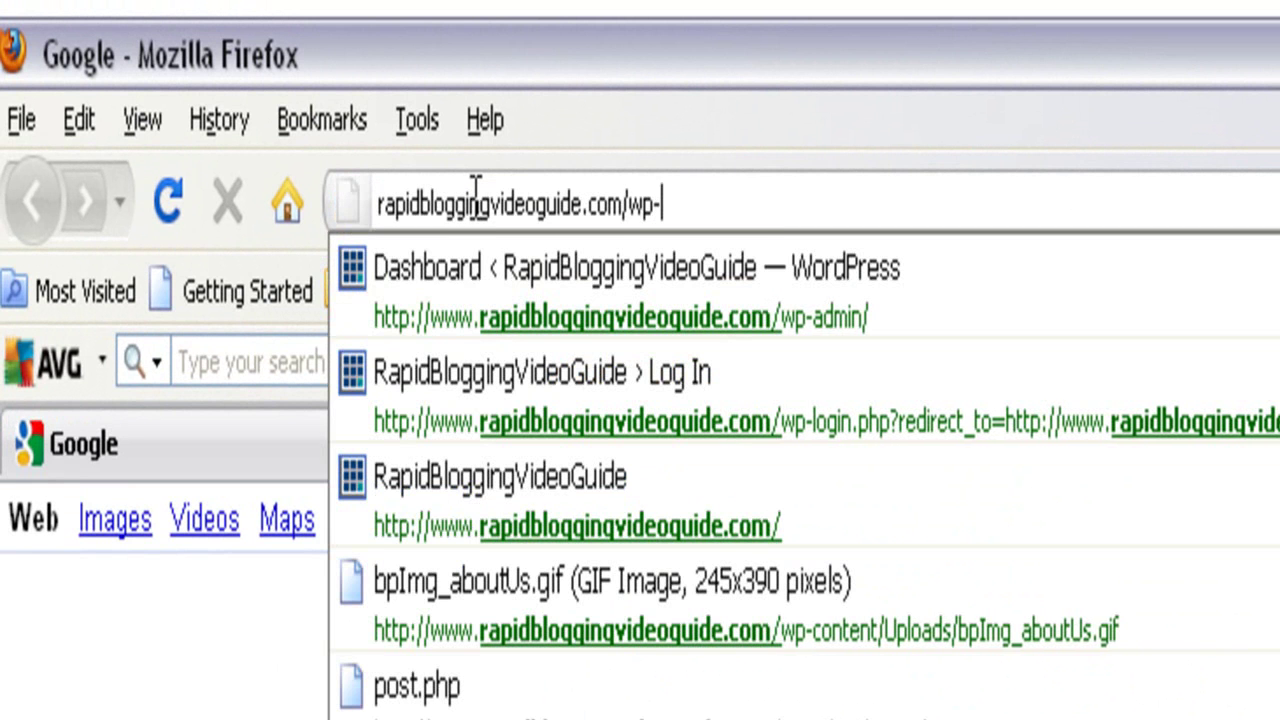
{"action": "type", "text": "dmin"}
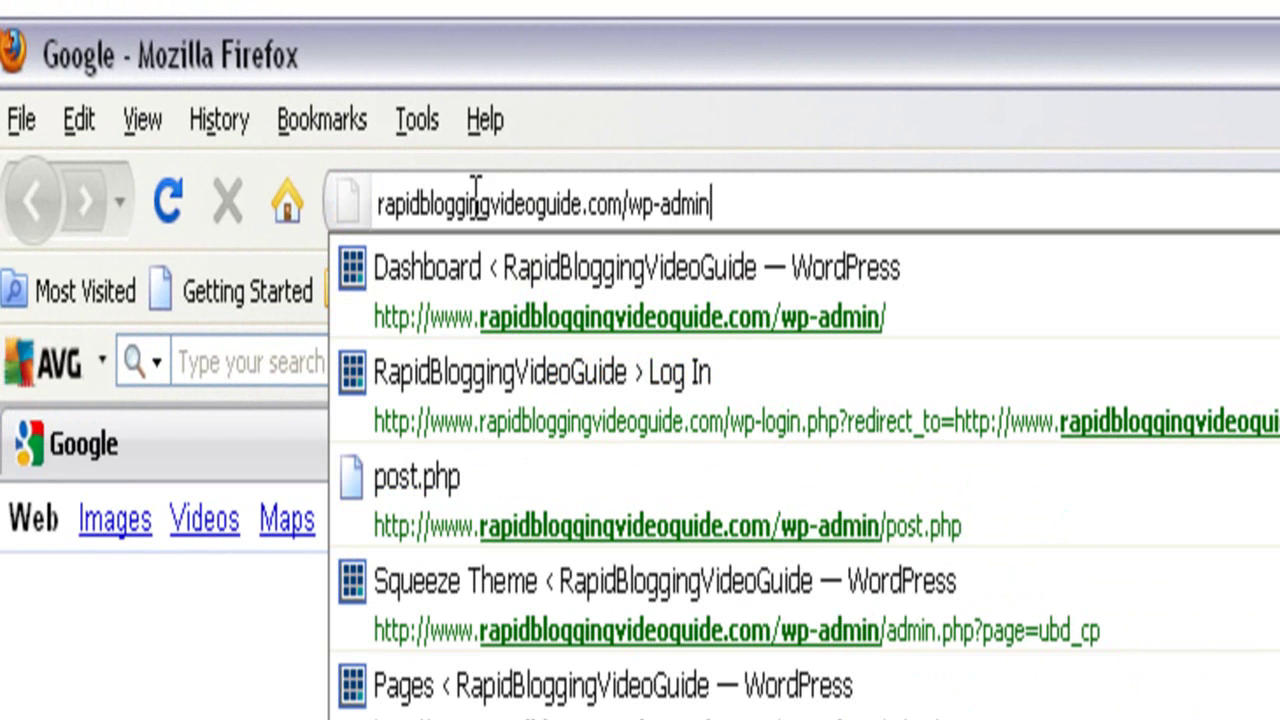
{"action": "key", "text": "Return"}
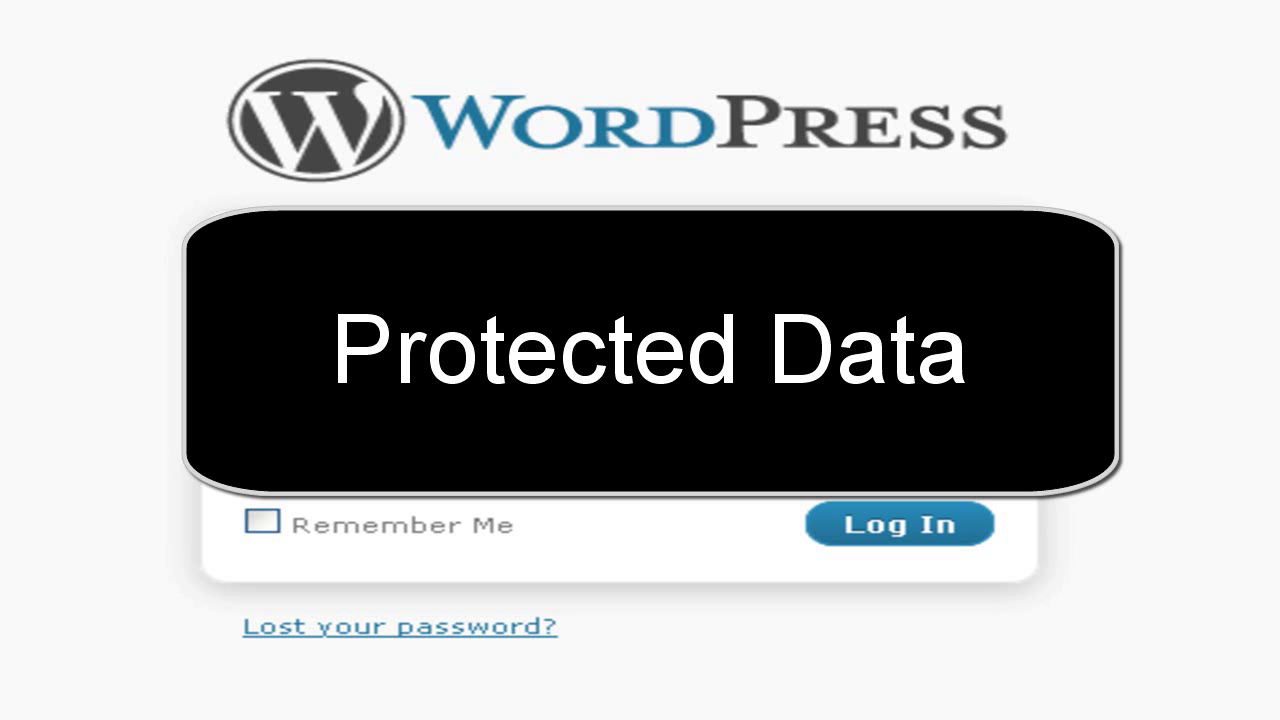
Log in to the WordPress admin and scroll the Dashboard toward the Appearance menu.
{"action": "left_click", "coordinate": [930, 536]}
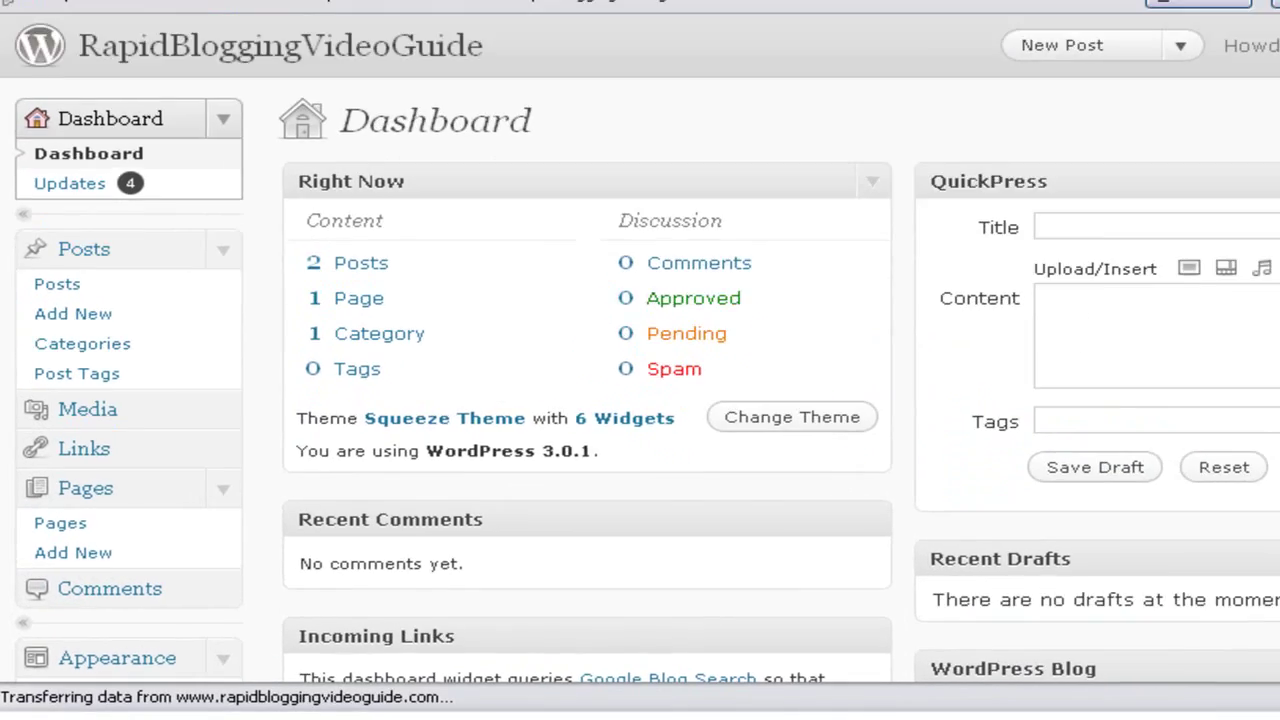
{"action": "scroll", "coordinate": [640, 450], "scroll_direction": "down", "scroll_amount": 5}
{"action": "scroll", "coordinate": [306, 314], "scroll_direction": "down", "scroll_amount": 1}
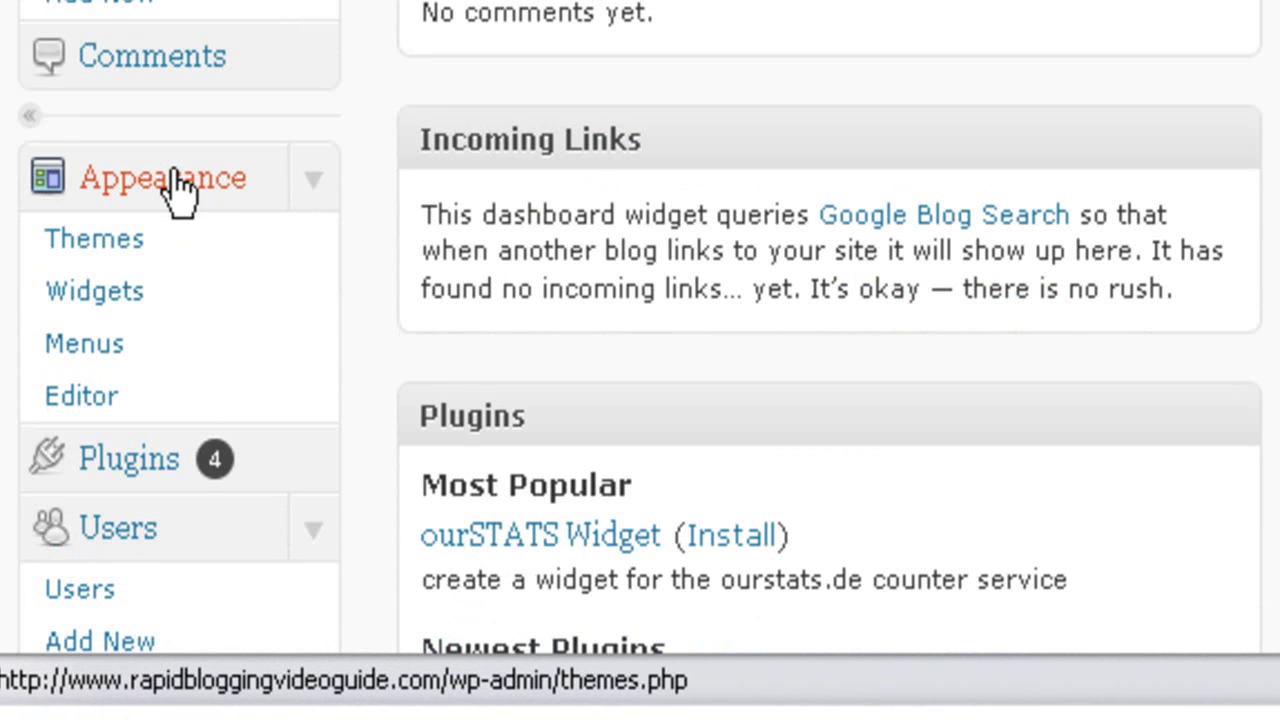
From Appearance > Themes, open the Motion theme's live preview and scroll through it.
{"action": "left_click", "coordinate": [105, 245]}
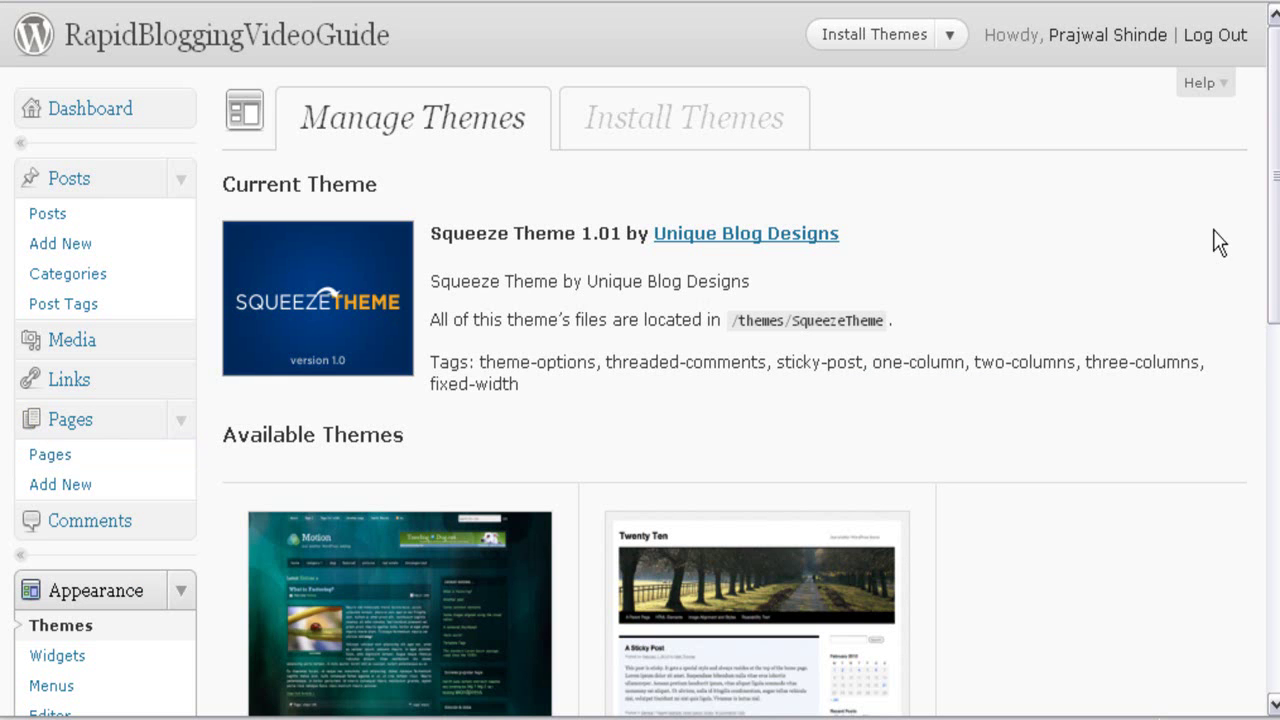
{"action": "left_click_drag", "start_coordinate": [1277, 263], "coordinate": [1277, 383]}
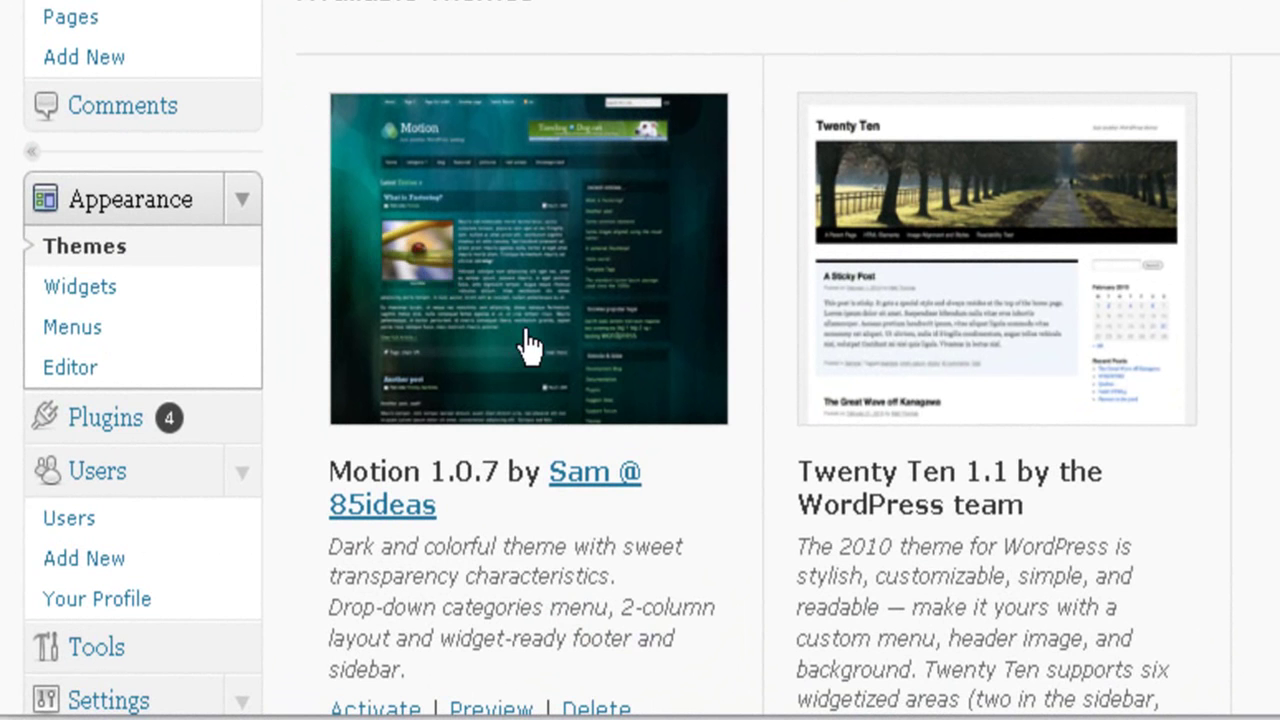
{"action": "scroll", "coordinate": [546, 420], "scroll_direction": "down", "scroll_amount": 5}
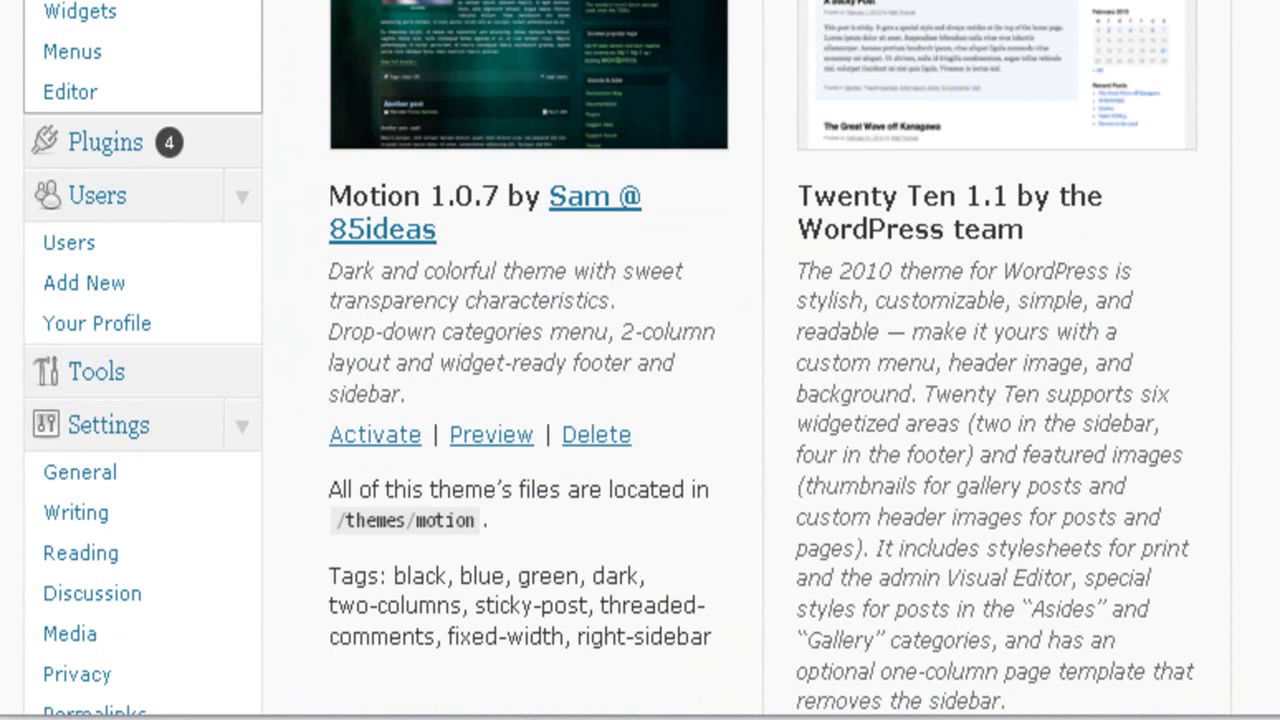
{"action": "left_click", "coordinate": [500, 415]}
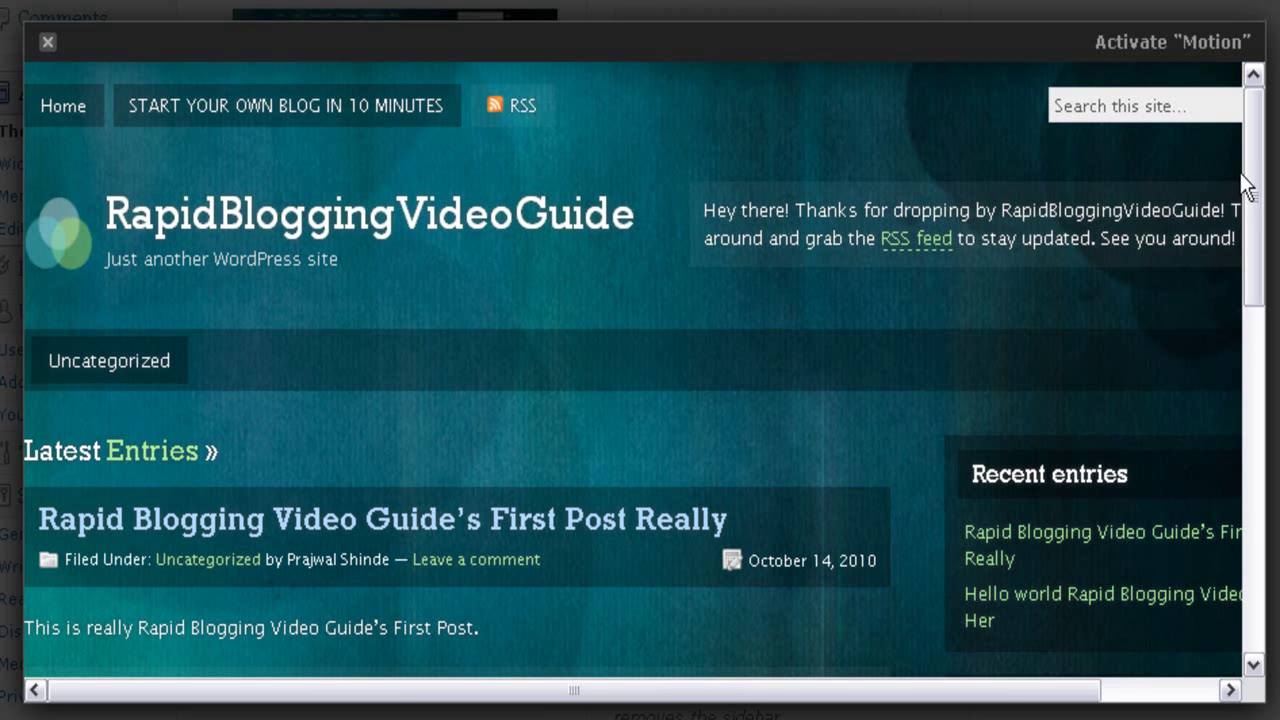
{"action": "left_click_drag", "start_coordinate": [1243, 206], "coordinate": [1252, 230]}
{"action": "scroll", "coordinate": [1251, 443], "scroll_direction": "down", "scroll_amount": 5}
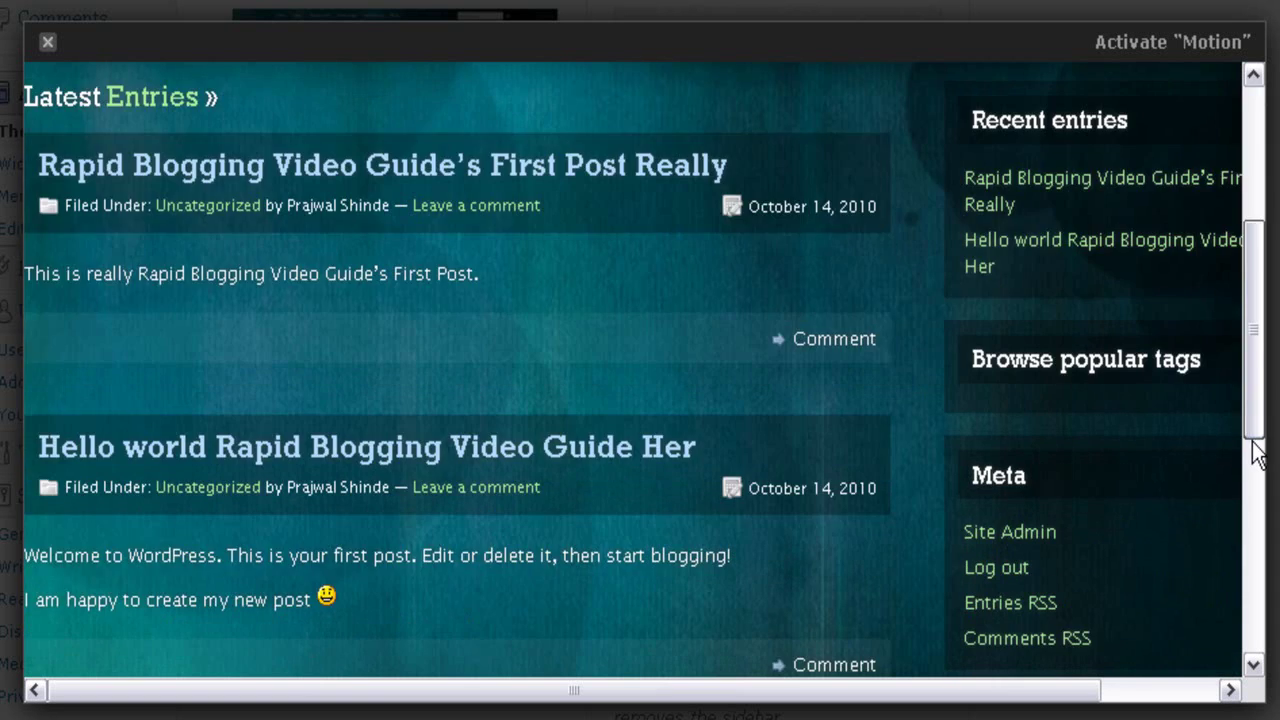
{"action": "scroll", "coordinate": [814, 145], "scroll_direction": "up", "scroll_amount": 5}
{"action": "left_click", "coordinate": [814, 145]}
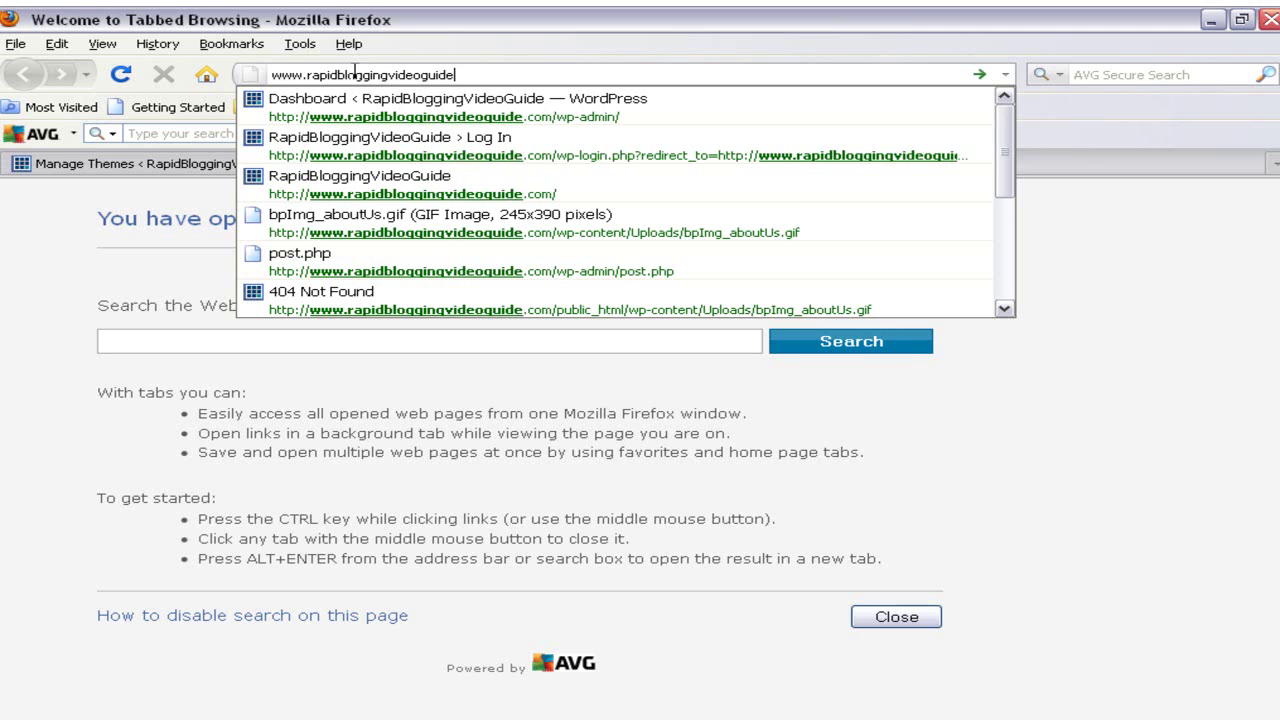
{"action": "type", "text": ".com"}
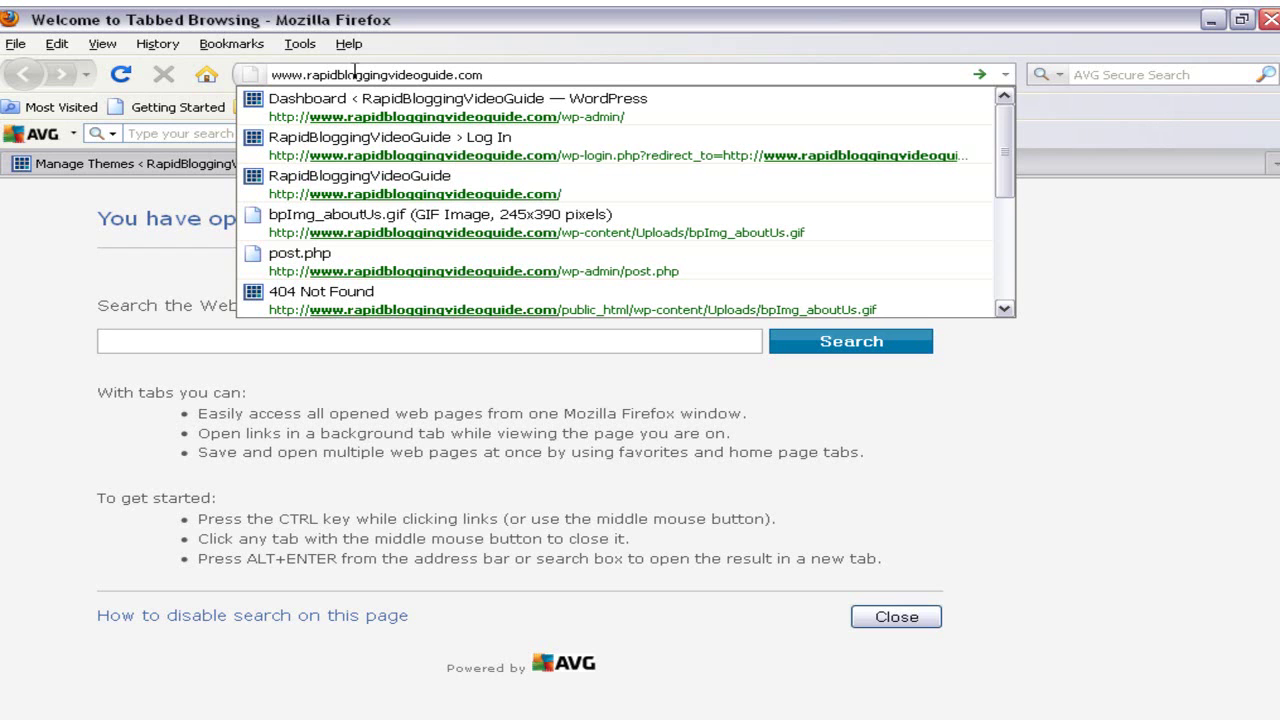
{"action": "key", "text": "Return"}
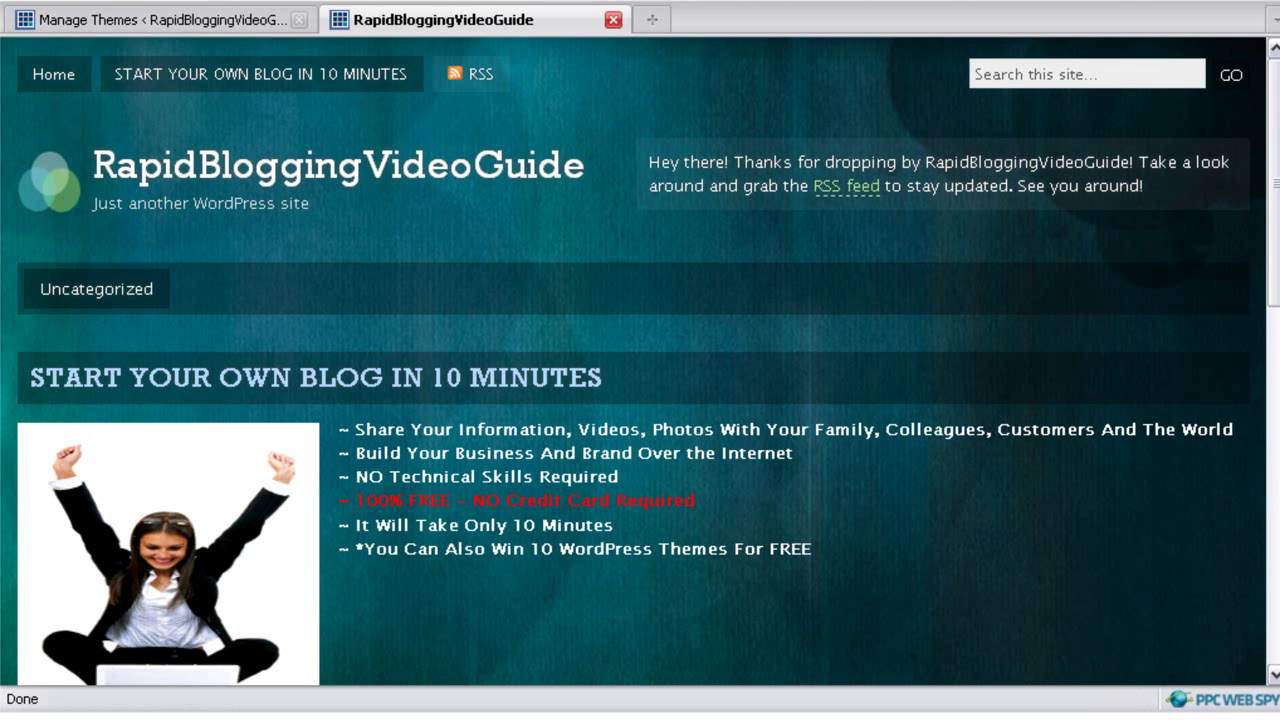
{"action": "scroll", "coordinate": [640, 360], "scroll_direction": "down", "scroll_amount": 5}
{"action": "scroll", "coordinate": [764, 207], "scroll_direction": "up", "scroll_amount": 5}
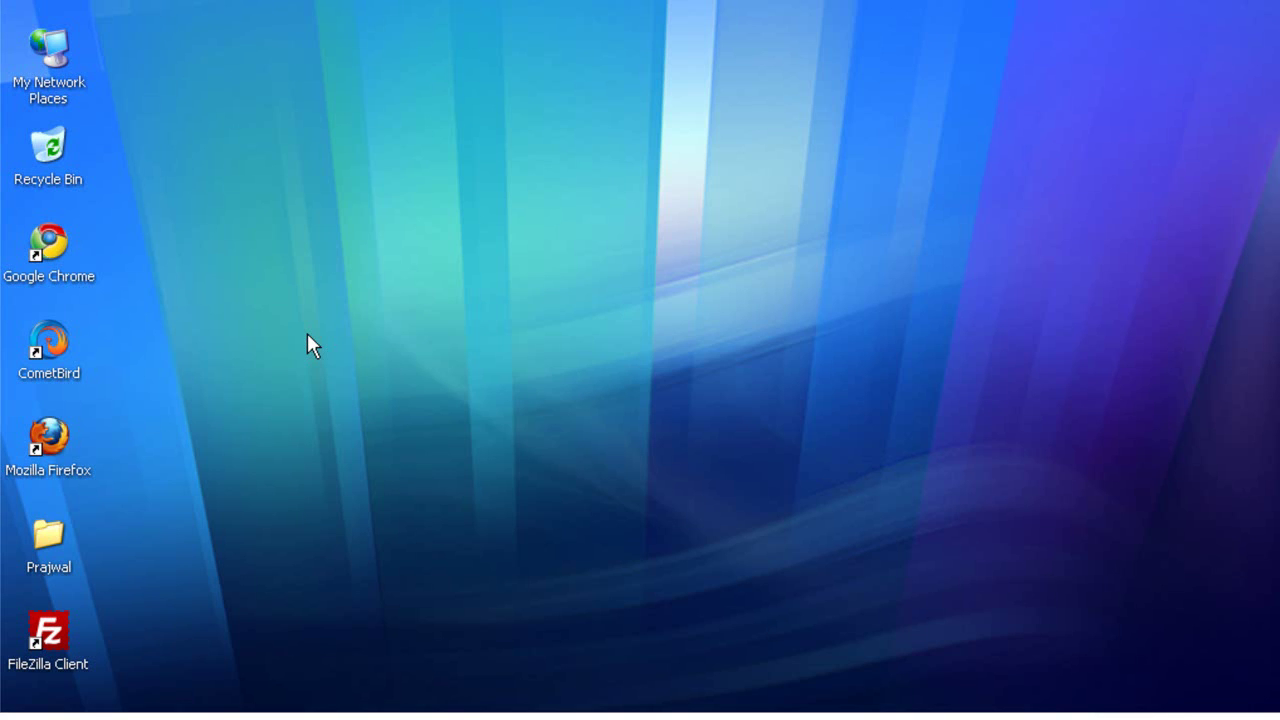
Relaunch Firefox and replace the current address with the WooThemes website.
{"action": "double_click", "coordinate": [54, 442]}
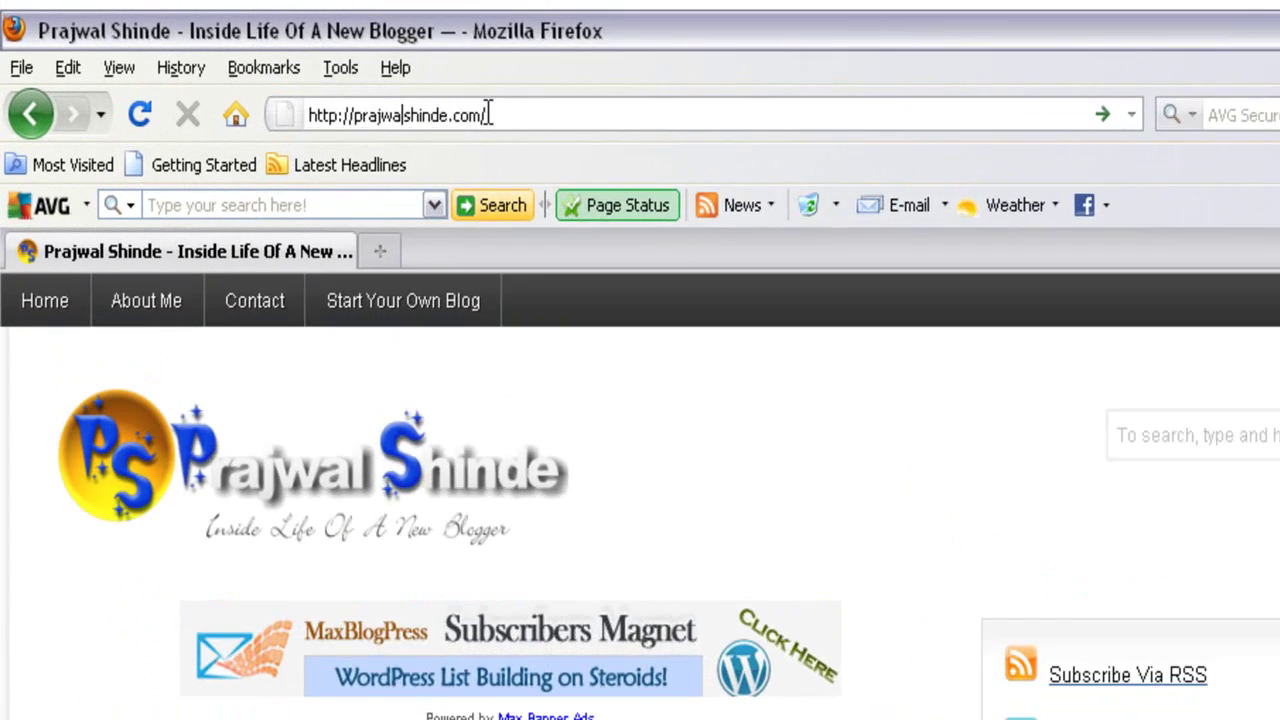
{"action": "left_click_drag", "start_coordinate": [433, 71], "coordinate": [262, 71]}
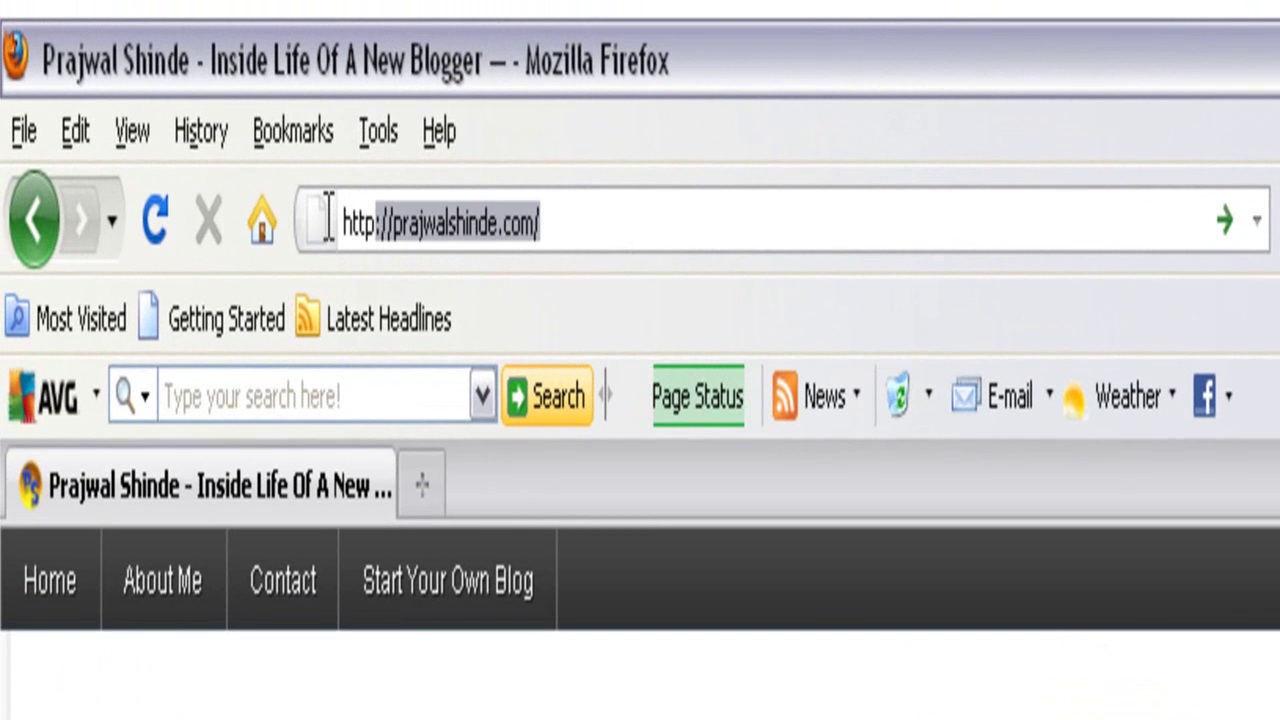
{"action": "left_click_drag", "start_coordinate": [328, 215], "coordinate": [326, 196]}
{"action": "type", "text": "w"}
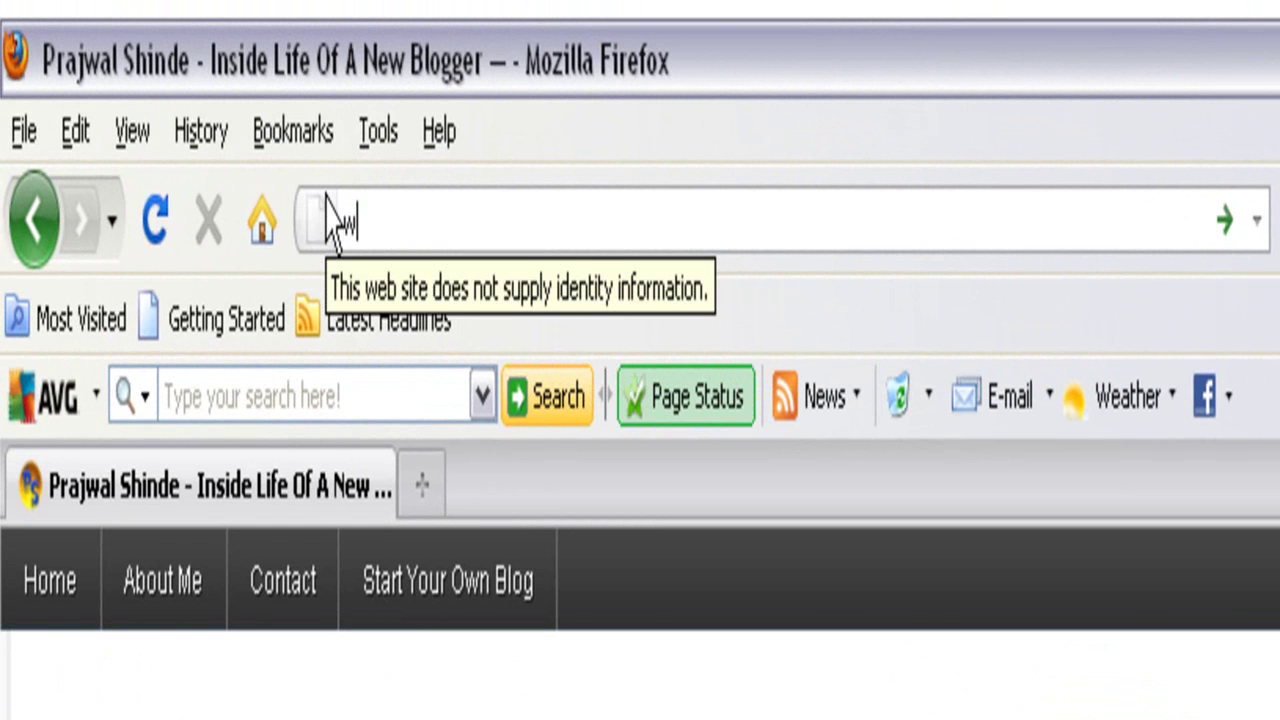
{"action": "type", "text": "oothem"}
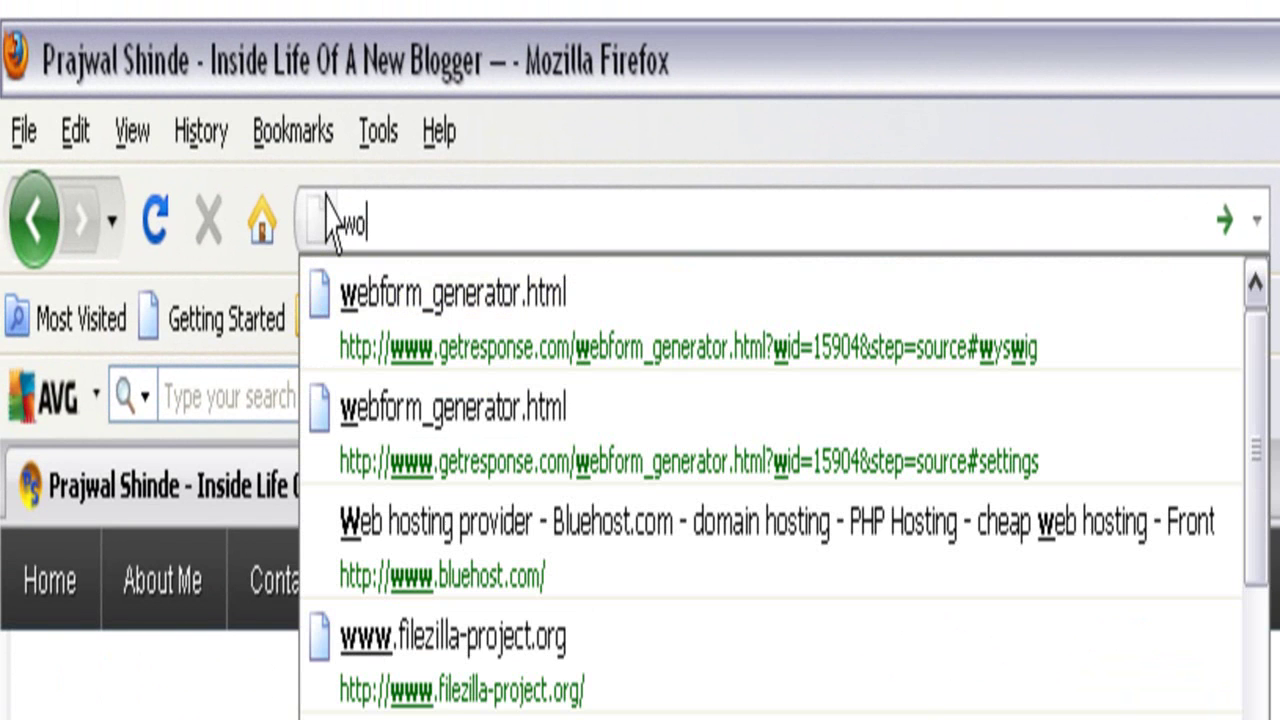
{"action": "type", "text": "s.c"}
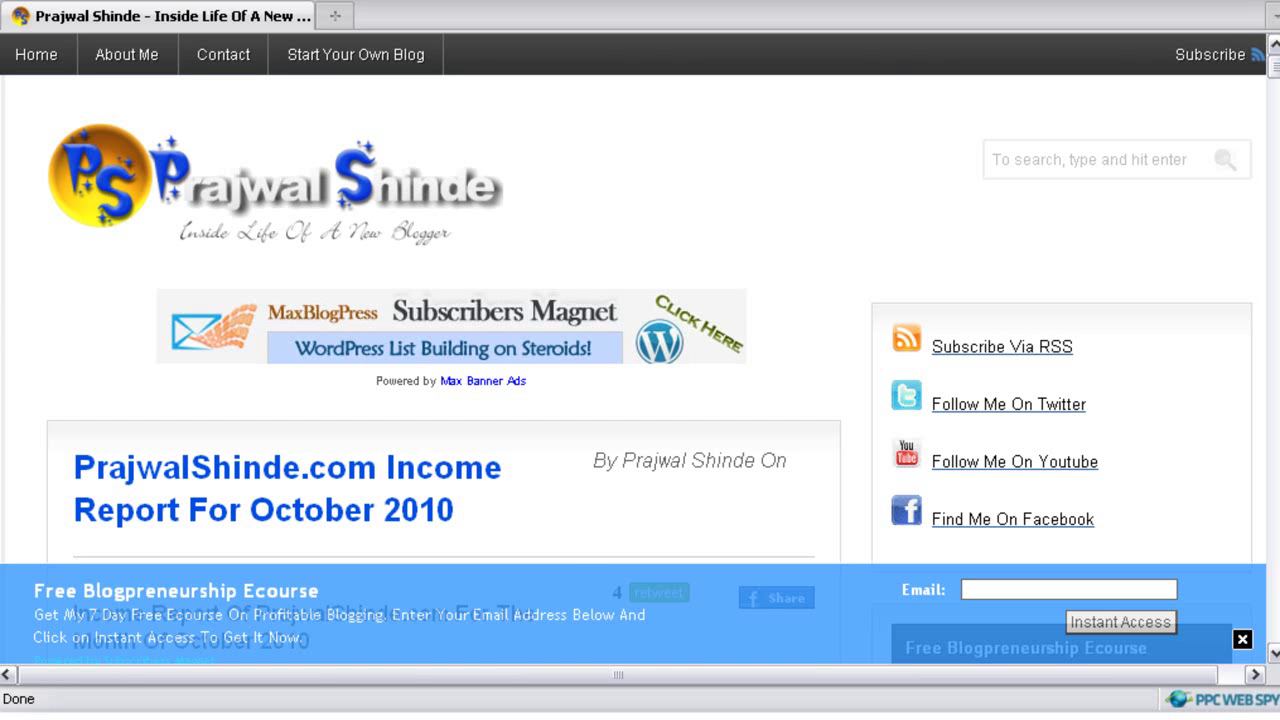
{"action": "key", "text": "Return"}
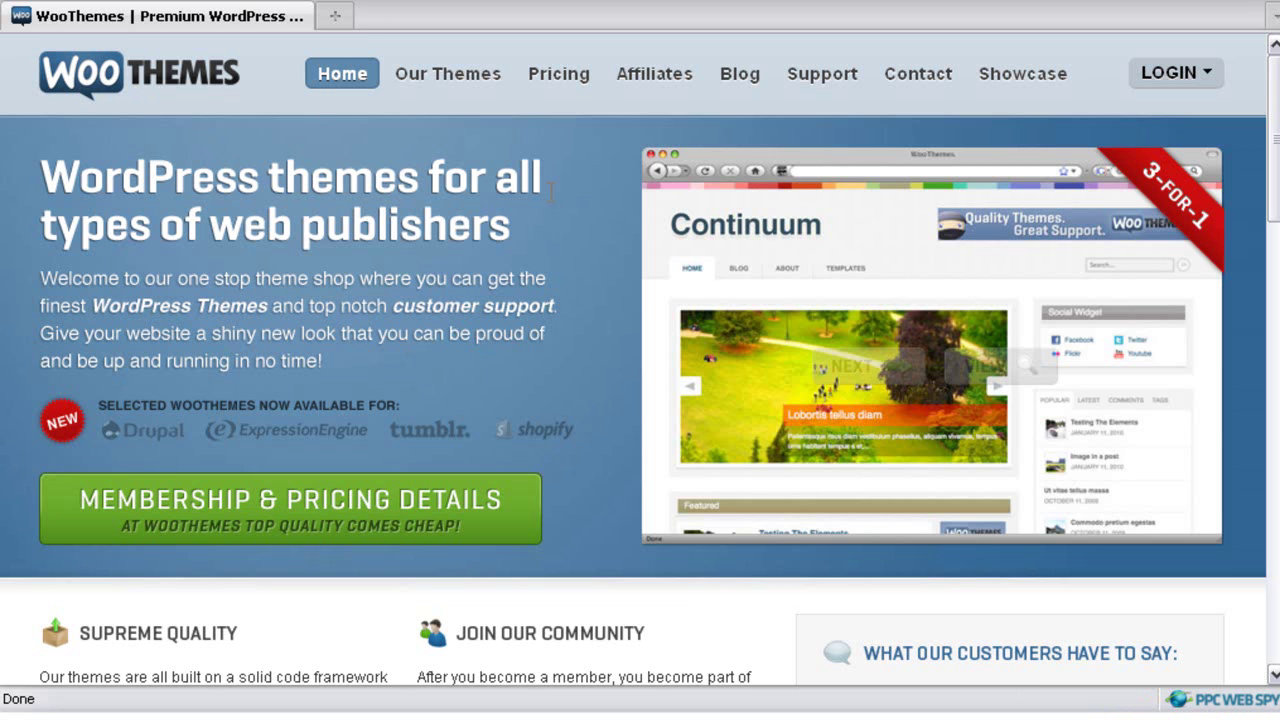
Filter the WooThemes gallery to Multimedia themes and open the WooTube theme's page.
{"action": "left_click", "coordinate": [443, 80]}
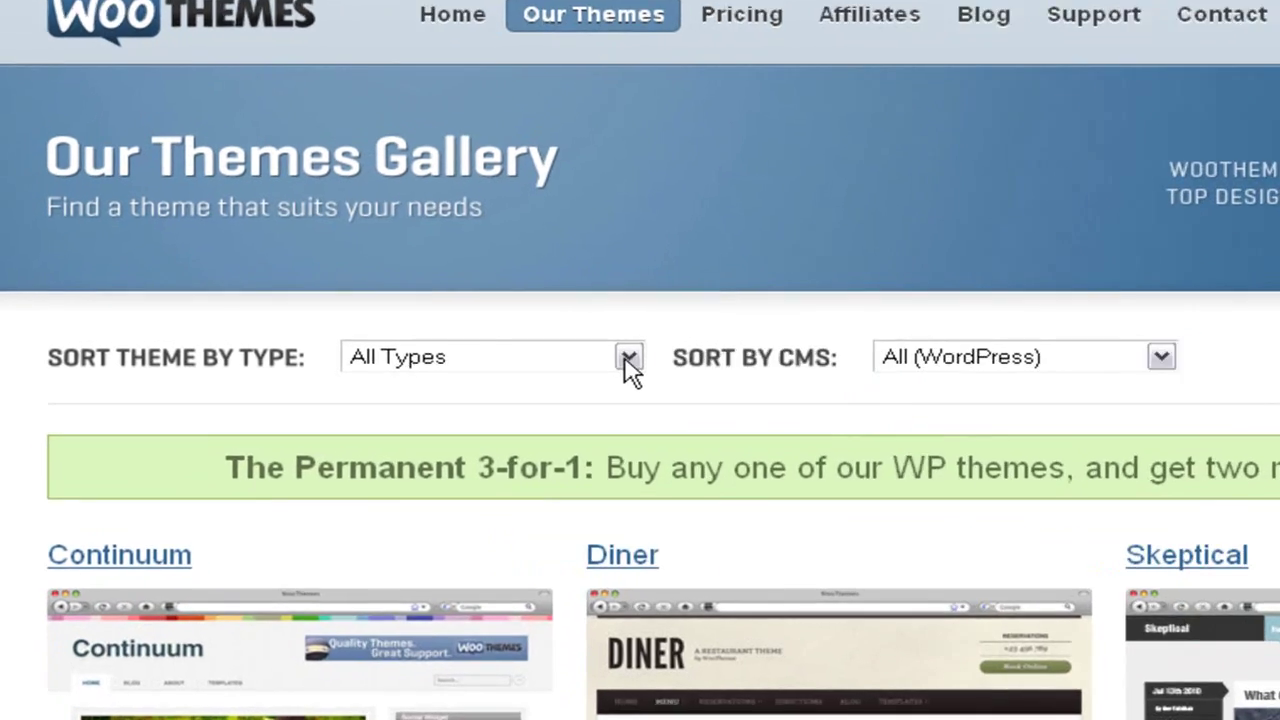
{"action": "left_click", "coordinate": [627, 358]}
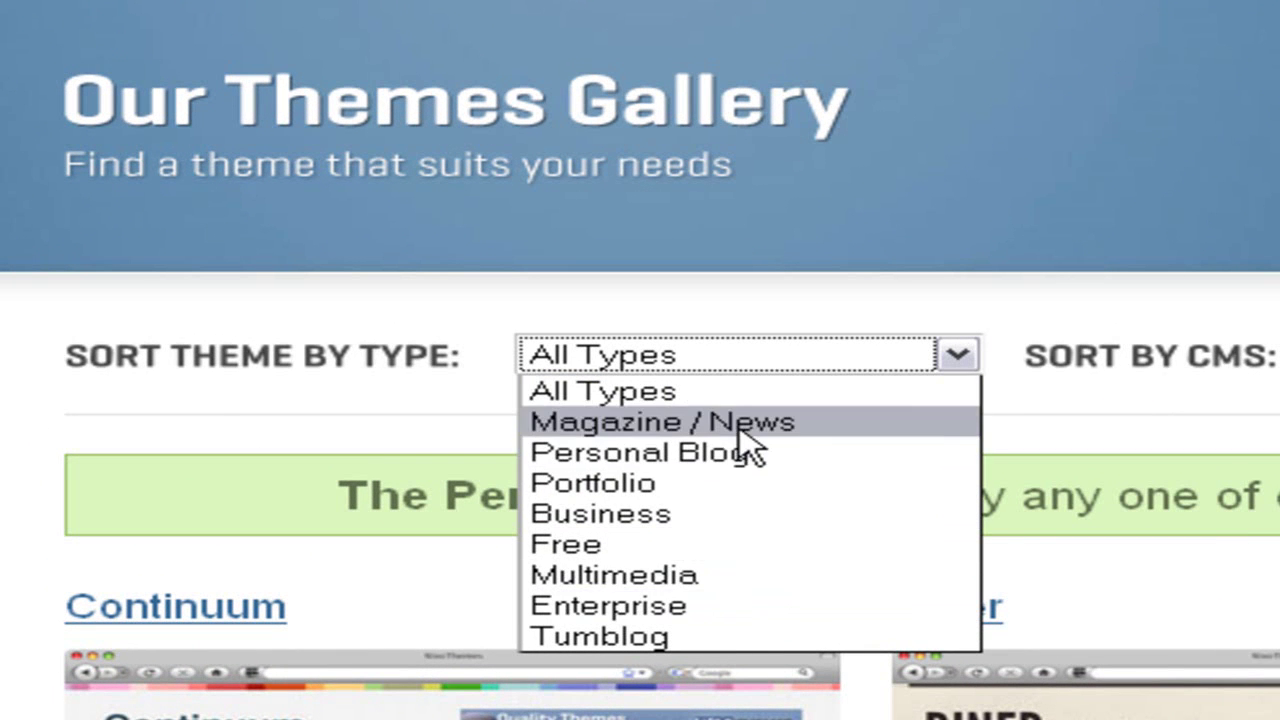
{"action": "left_click", "coordinate": [737, 575]}
{"action": "scroll", "coordinate": [194, 371], "scroll_direction": "up", "scroll_amount": 1}
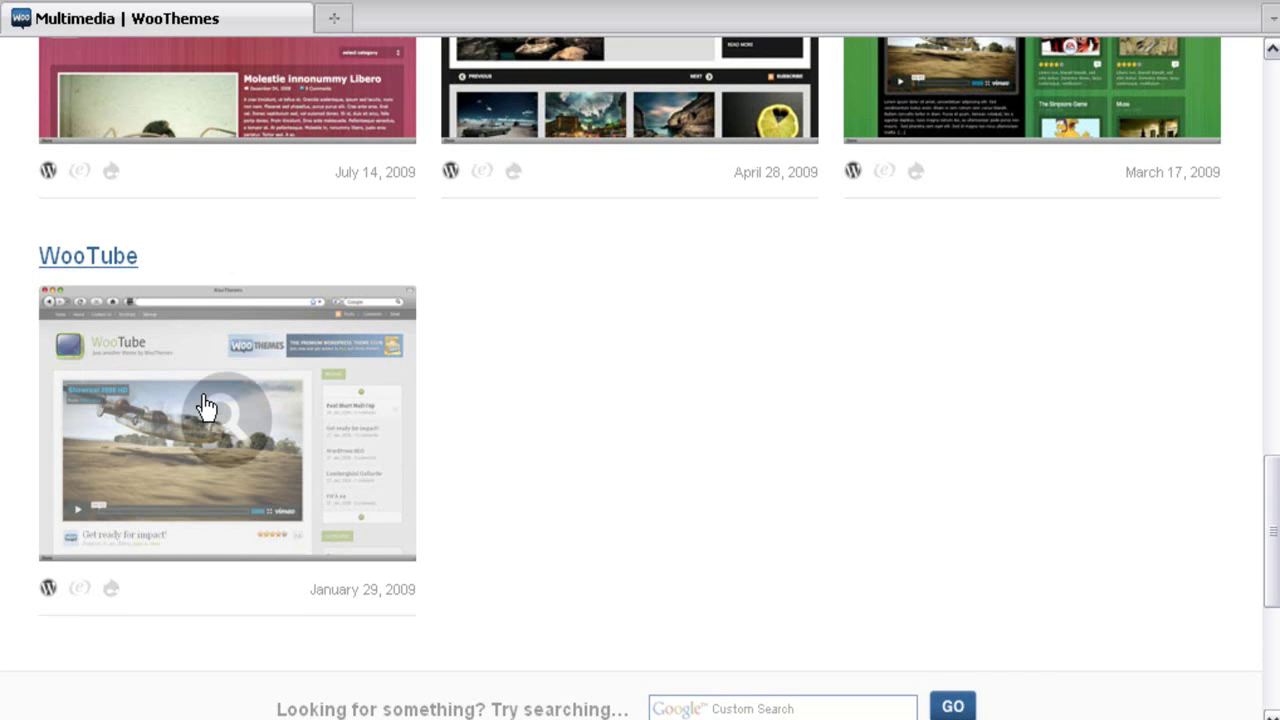
{"action": "left_click", "coordinate": [205, 410]}
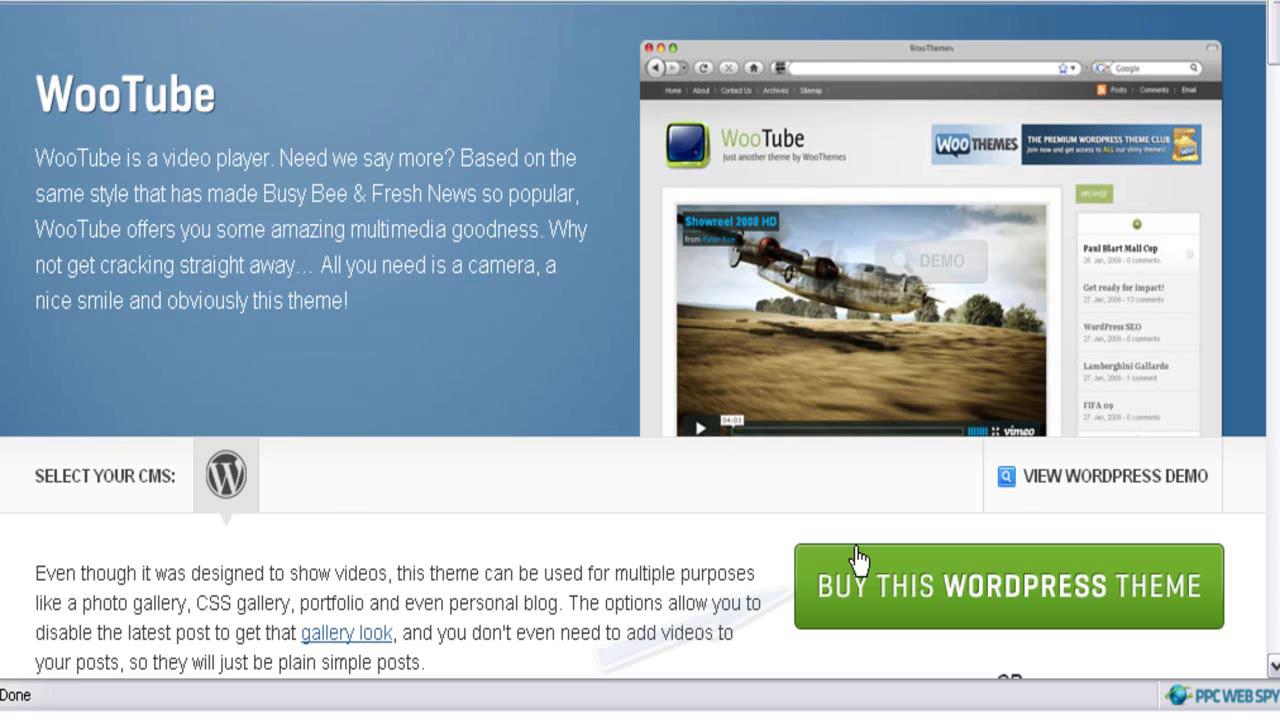
Start buying the $70 WooTube Standard Package and look over its registration form.
{"action": "left_click", "coordinate": [1005, 580]}
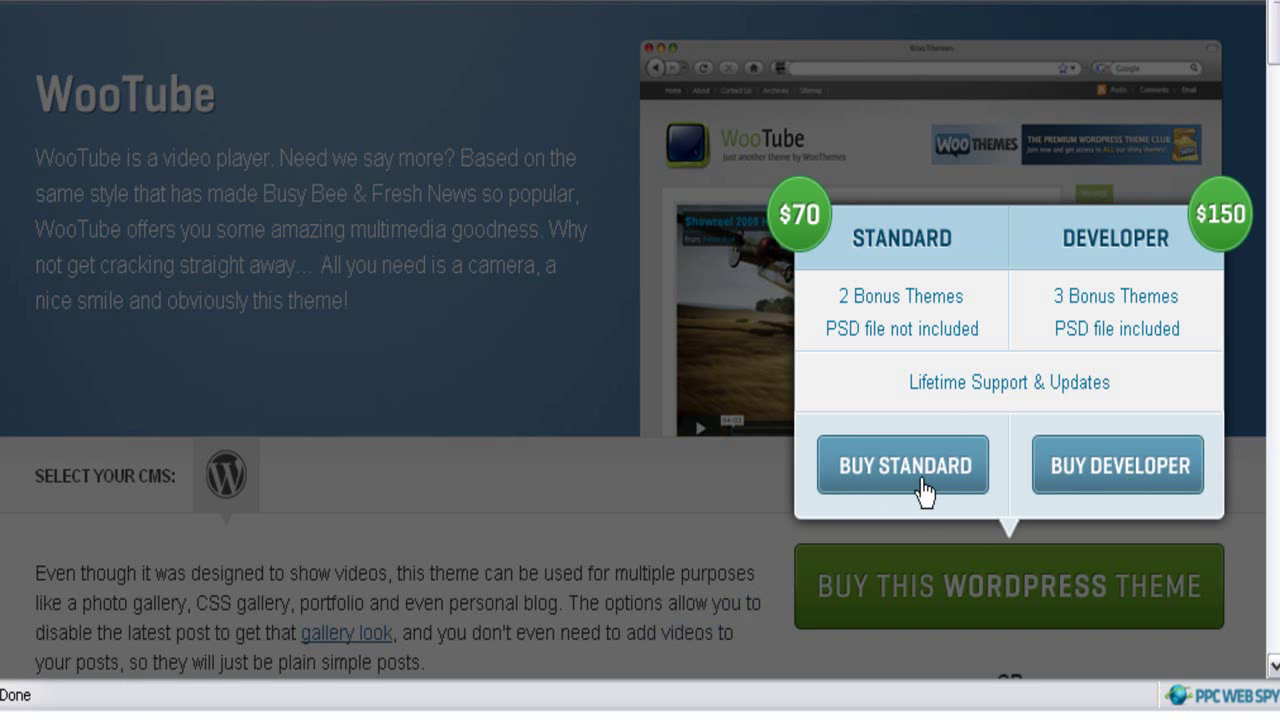
{"action": "left_click", "coordinate": [924, 488]}
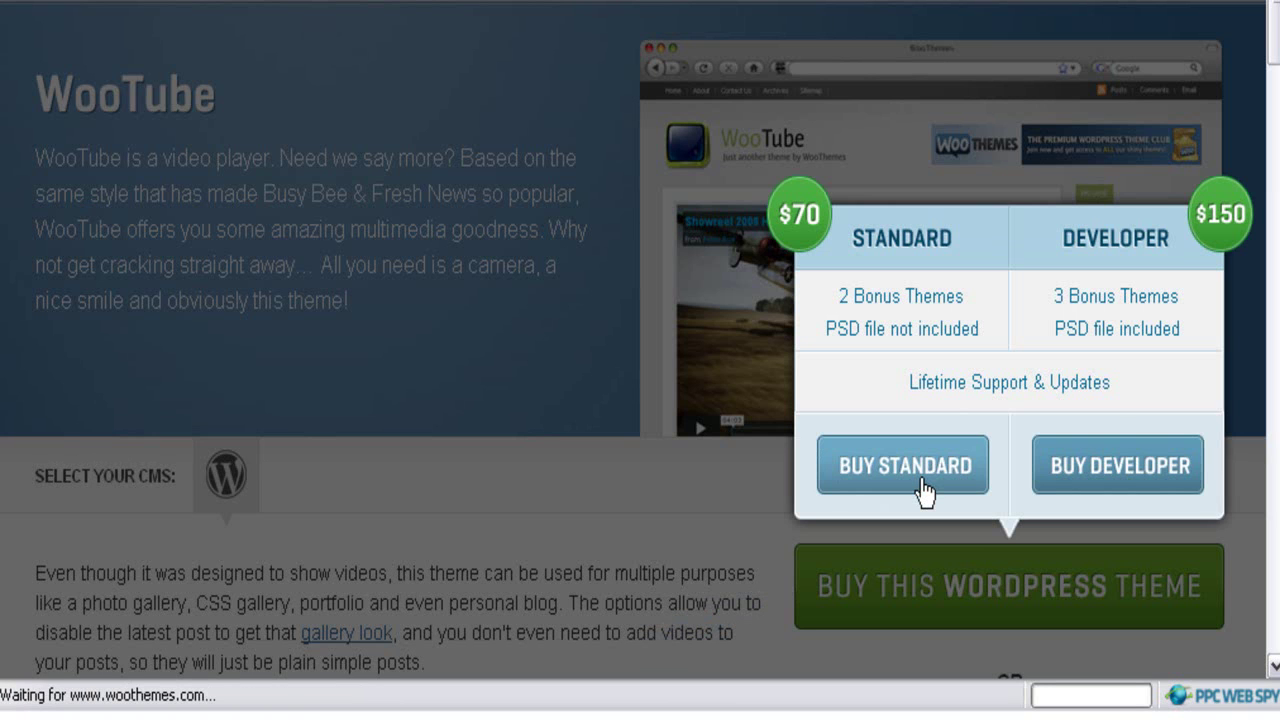
{"action": "scroll", "coordinate": [823, 203], "scroll_direction": "down", "scroll_amount": 5}
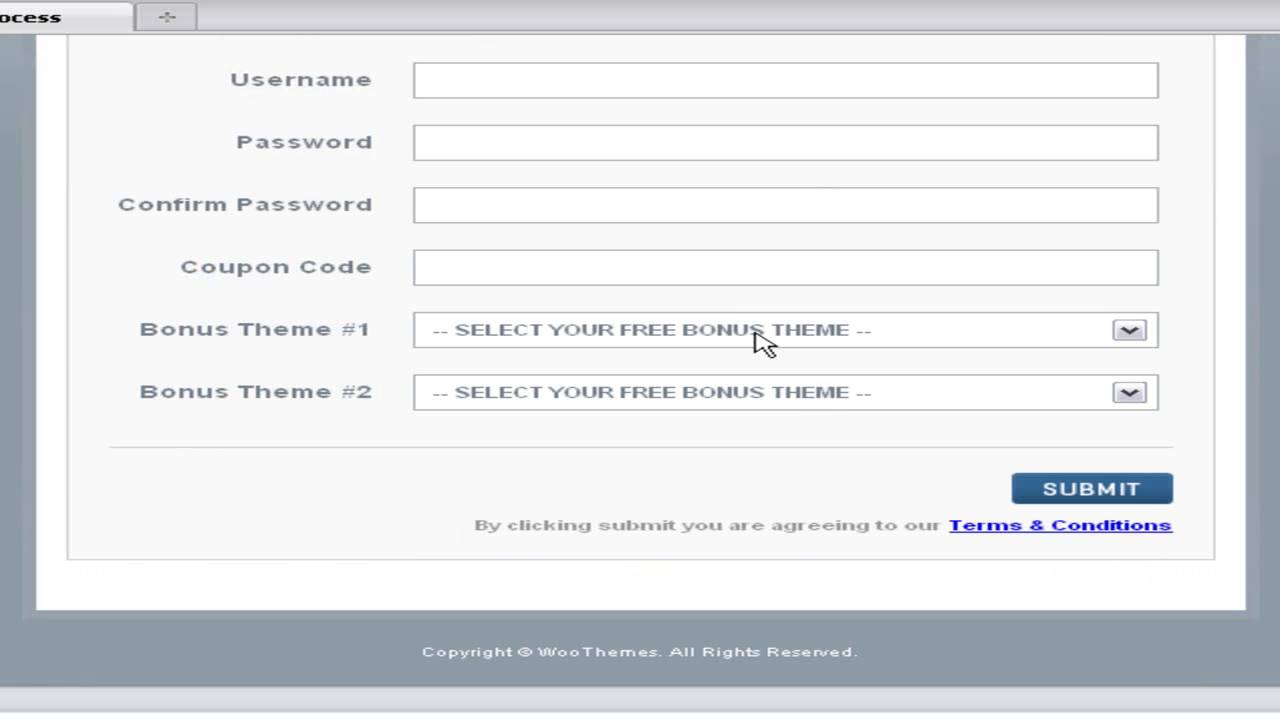
{"action": "scroll", "coordinate": [857, 403], "scroll_direction": "up", "scroll_amount": 3}
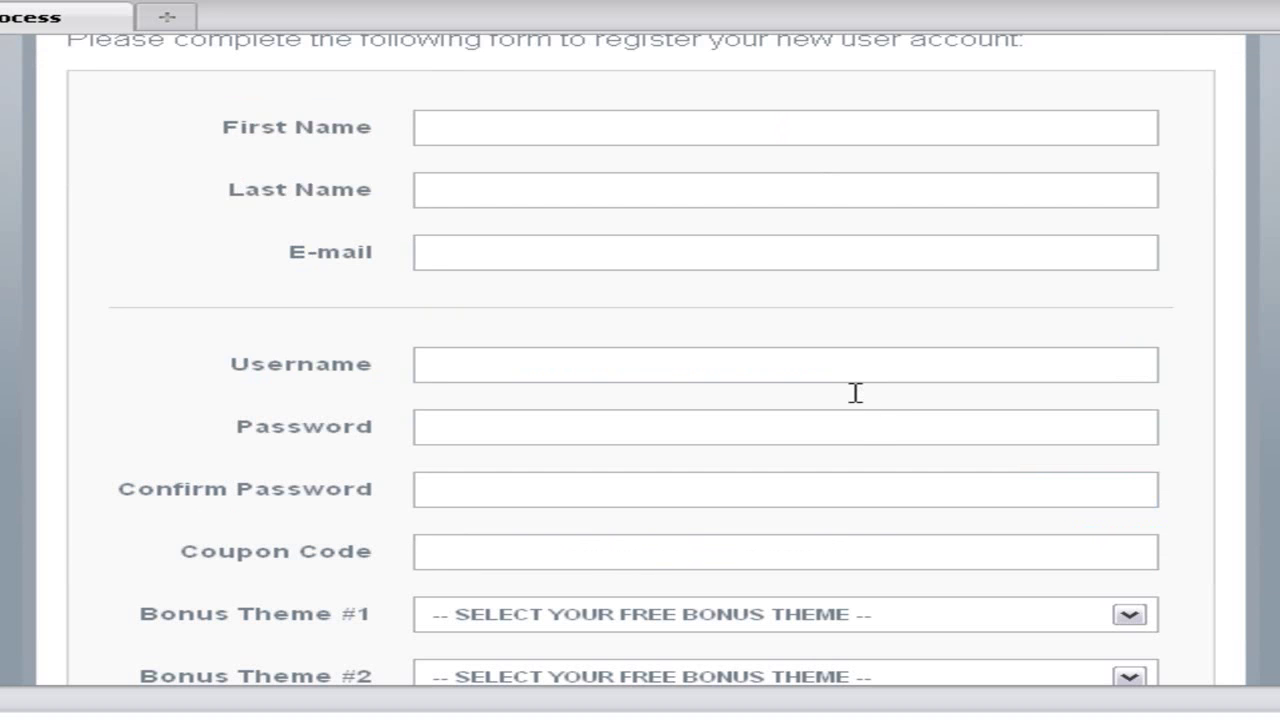
{"action": "scroll", "coordinate": [855, 393], "scroll_direction": "up", "scroll_amount": 2}
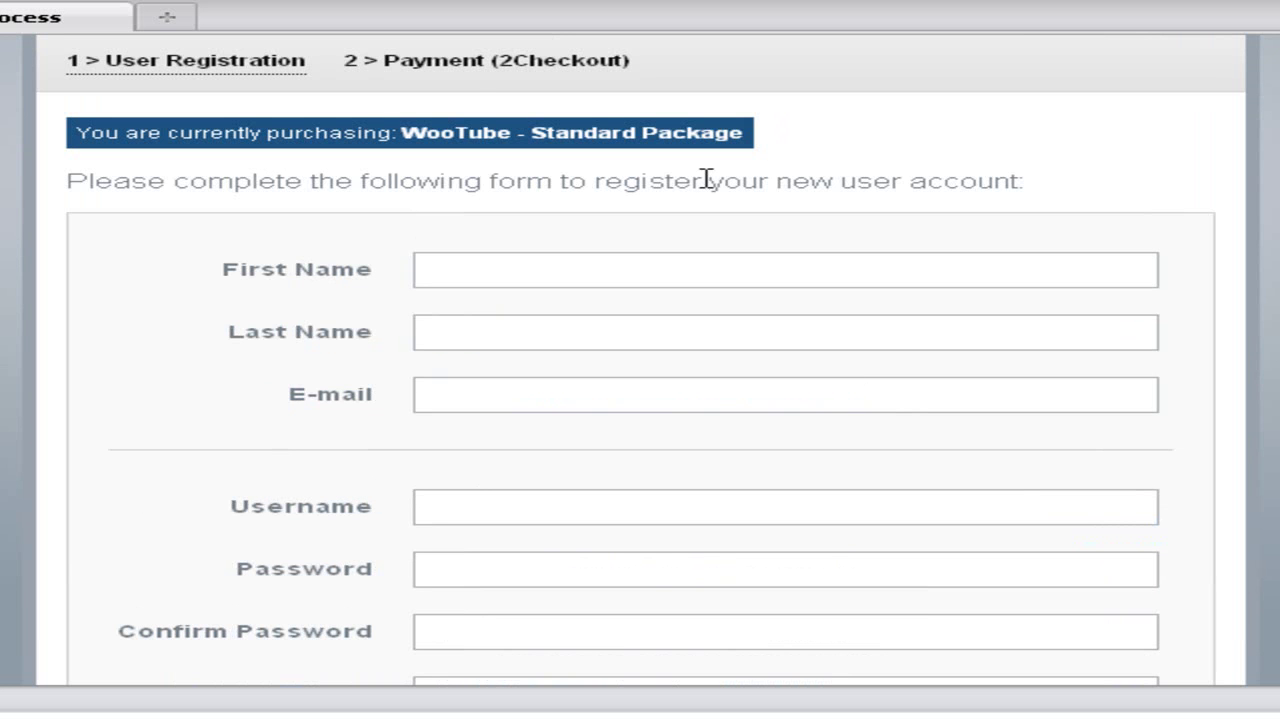
{"action": "left_click_drag", "start_coordinate": [398, 133], "coordinate": [834, 149]}
{"action": "left_click", "coordinate": [845, 150]}
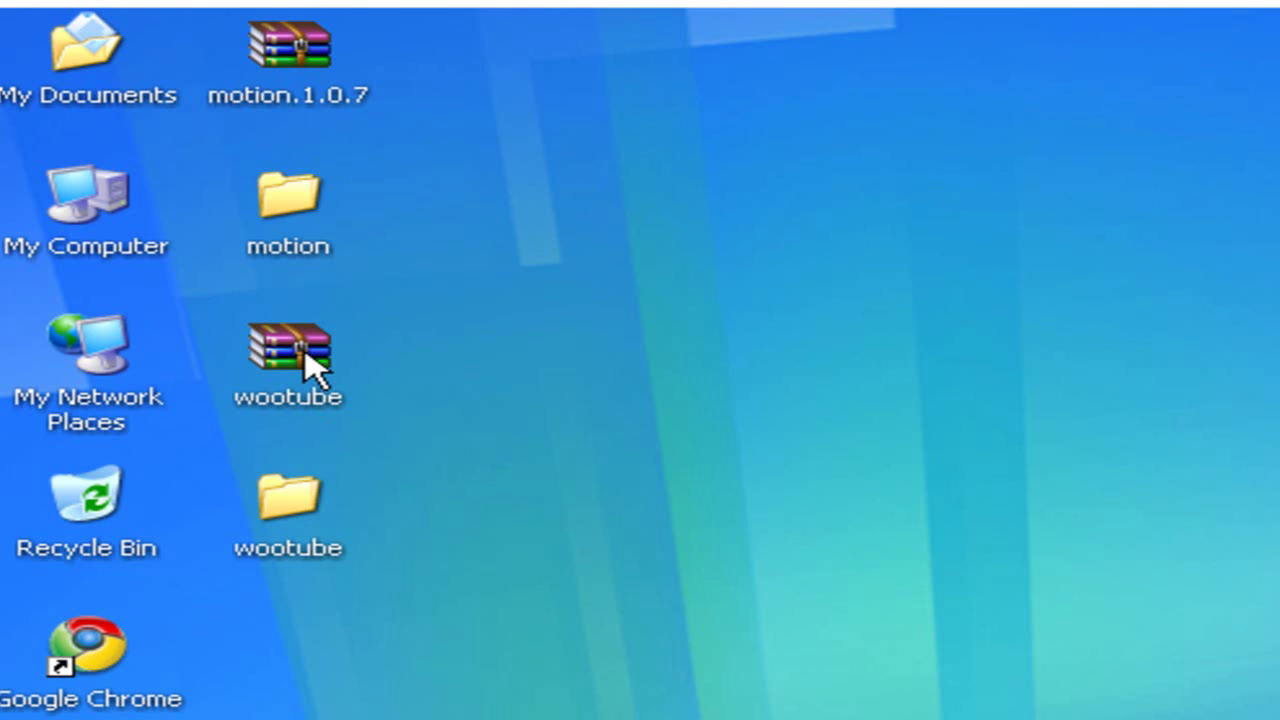
Open the desktop wootube archive, then return to Manage Themes, which lists WooTube 2.0.3.
{"action": "double_click", "coordinate": [306, 358]}
{"action": "double_click", "coordinate": [306, 358]}
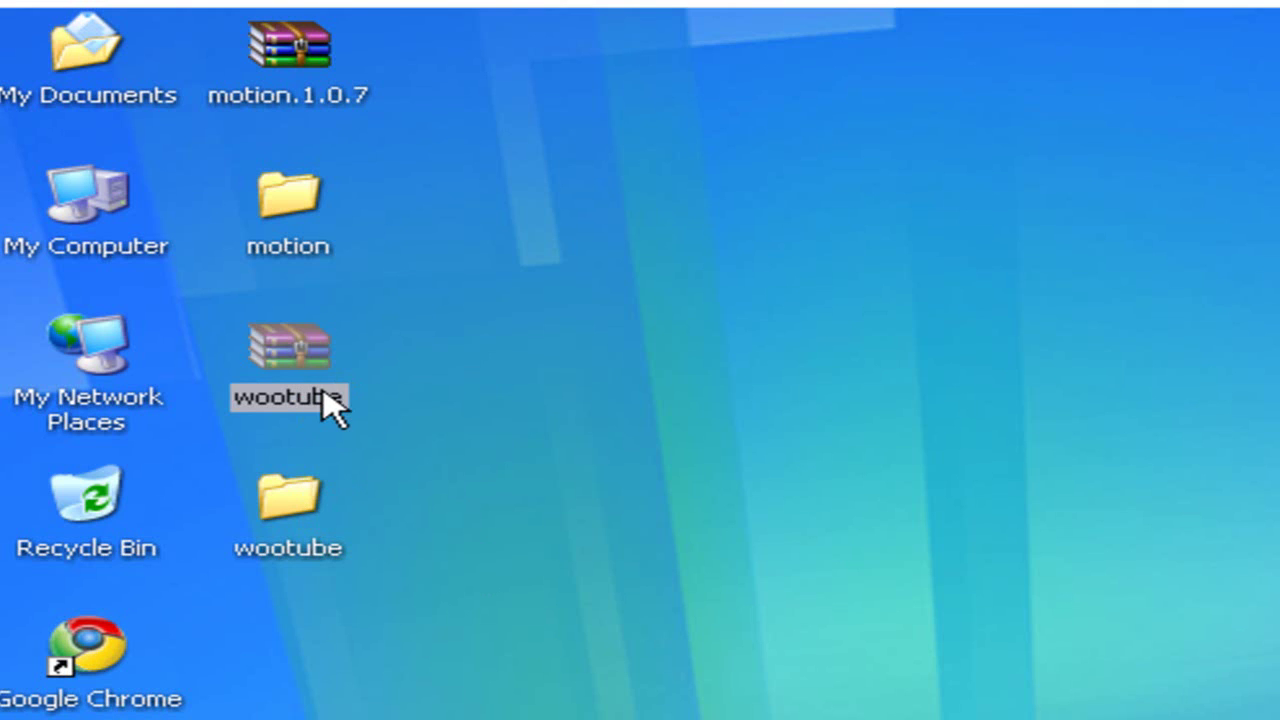
{"action": "left_click", "coordinate": [425, 418]}
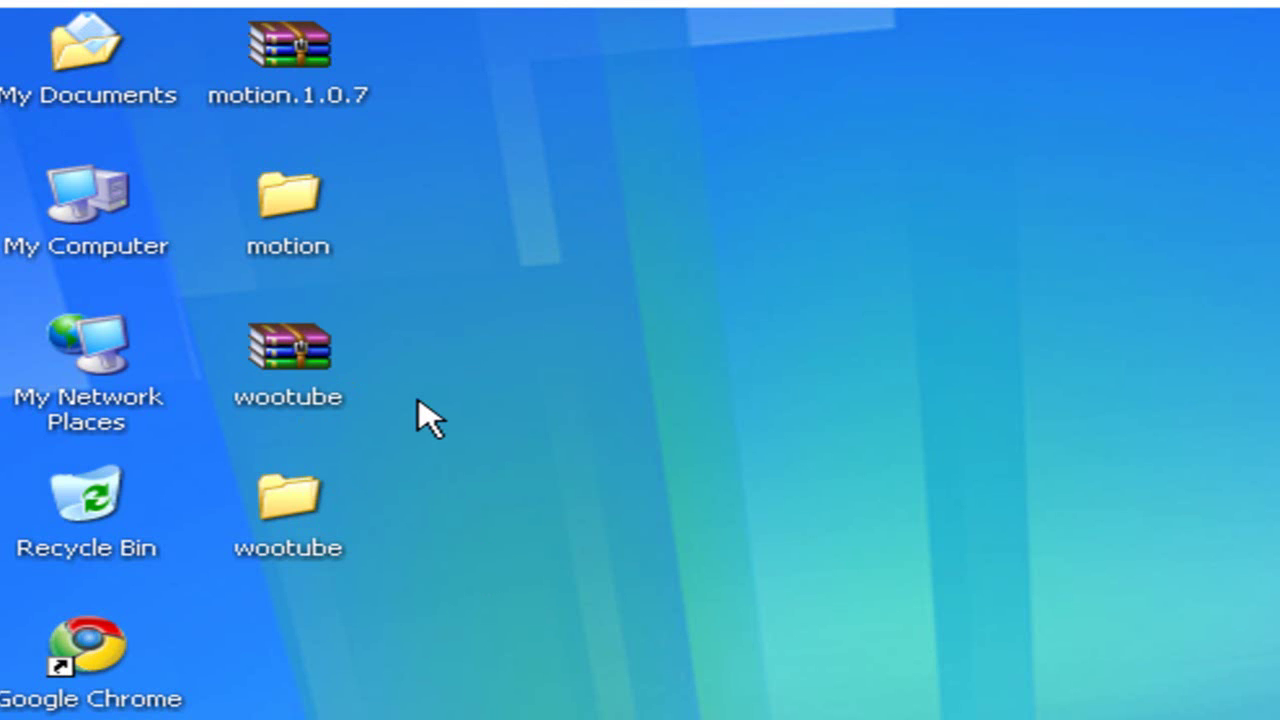
{"action": "key", "text": "alt+Tab"}
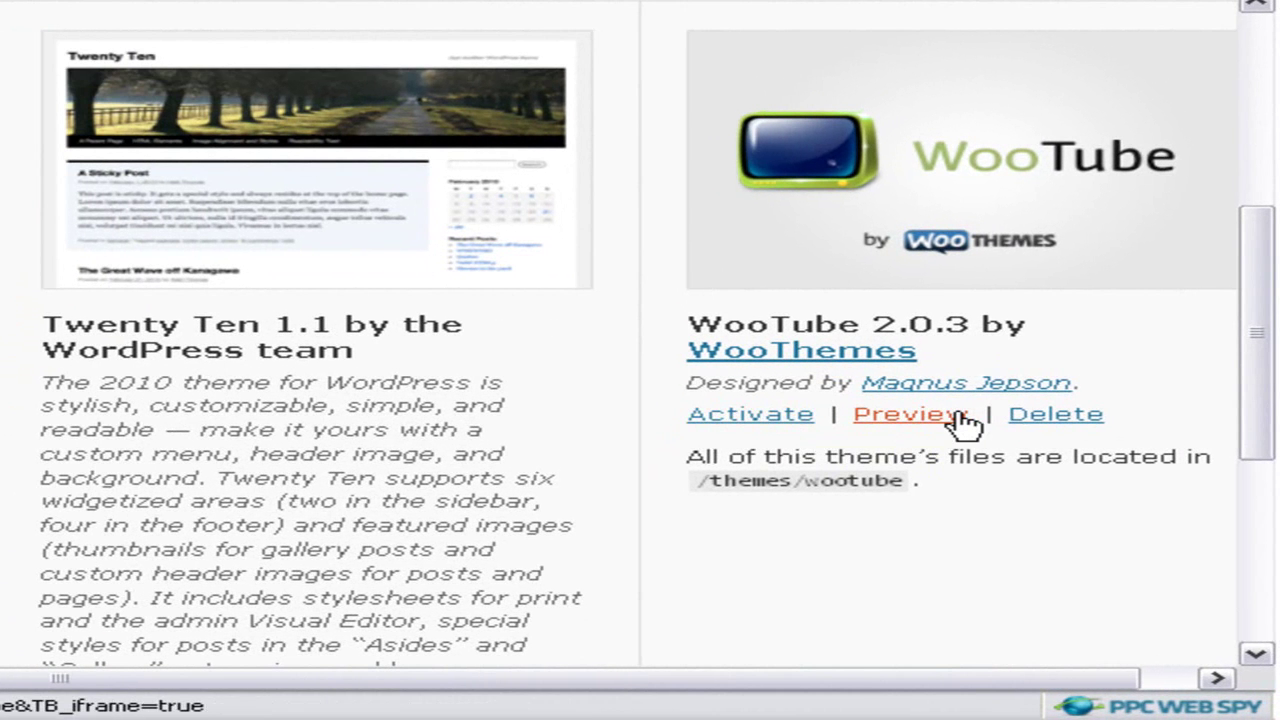
Preview WooTube 2.0.3 on the blog, then activate it from the preview header.
{"action": "left_click", "coordinate": [962, 422]}
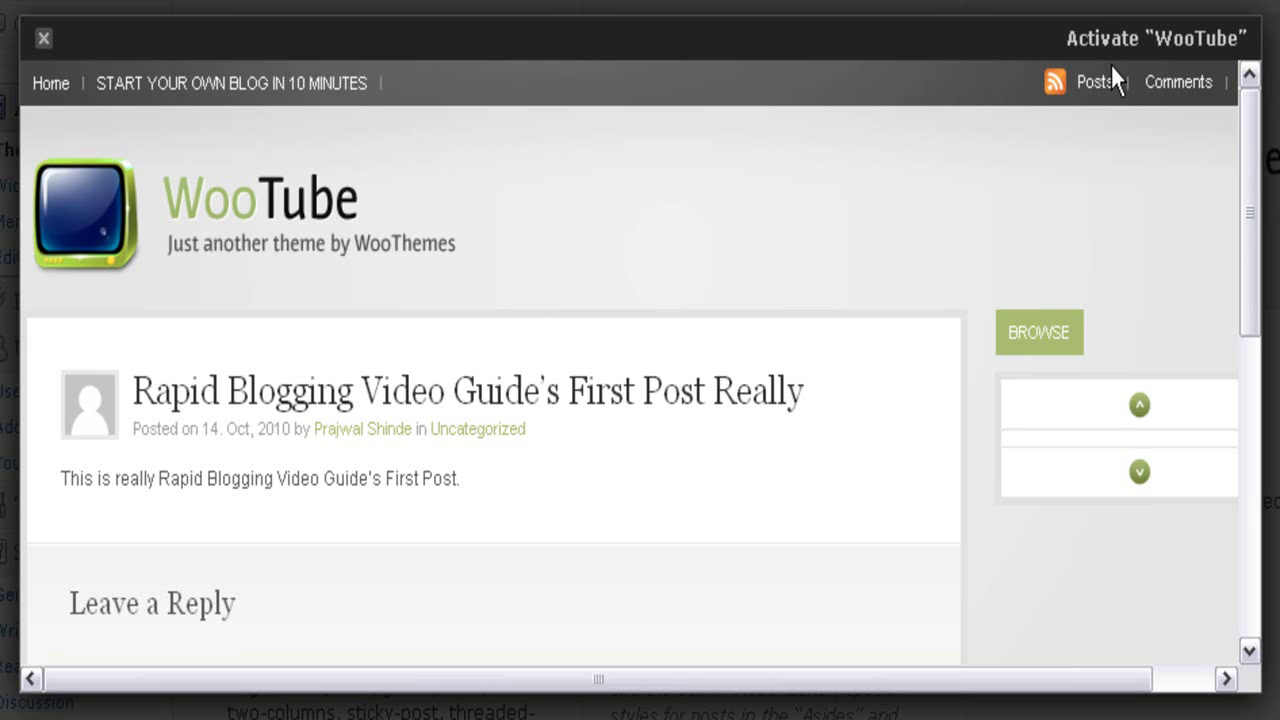
{"action": "left_click", "coordinate": [1112, 40]}
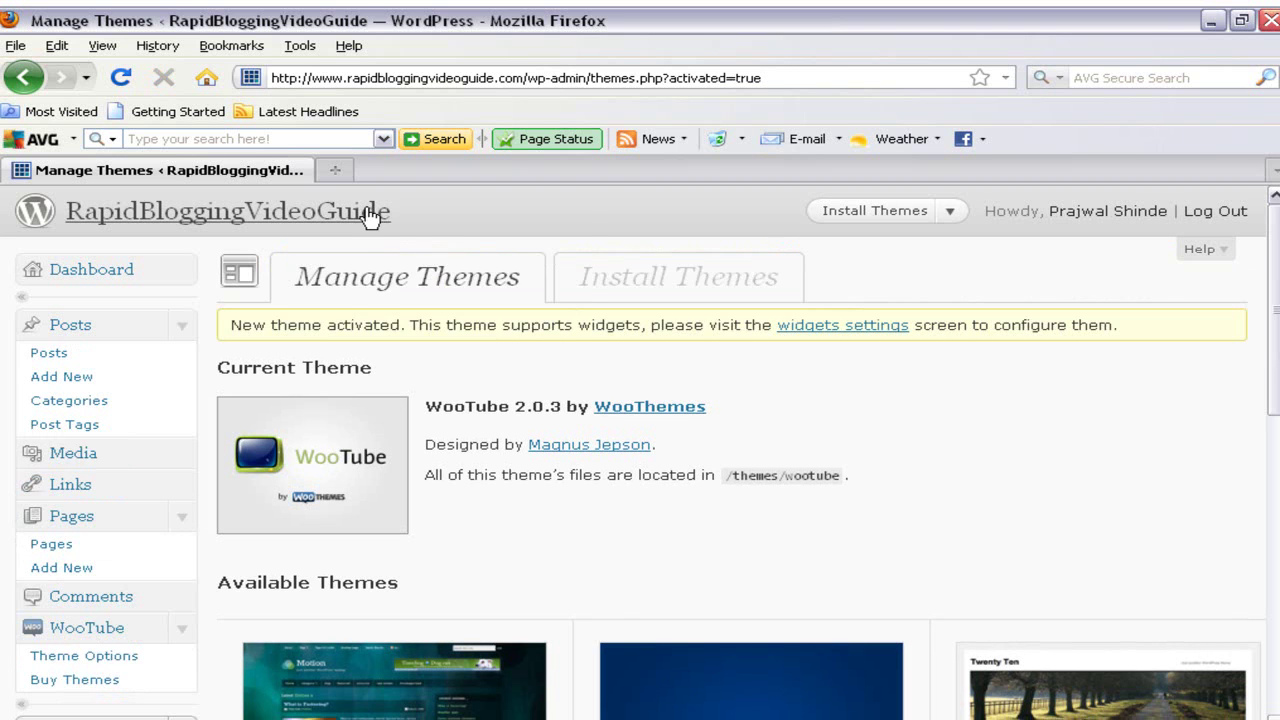
Open the site title link in a new tab and scroll the live home page's WooTube design.
{"action": "right_click", "coordinate": [371, 213]}
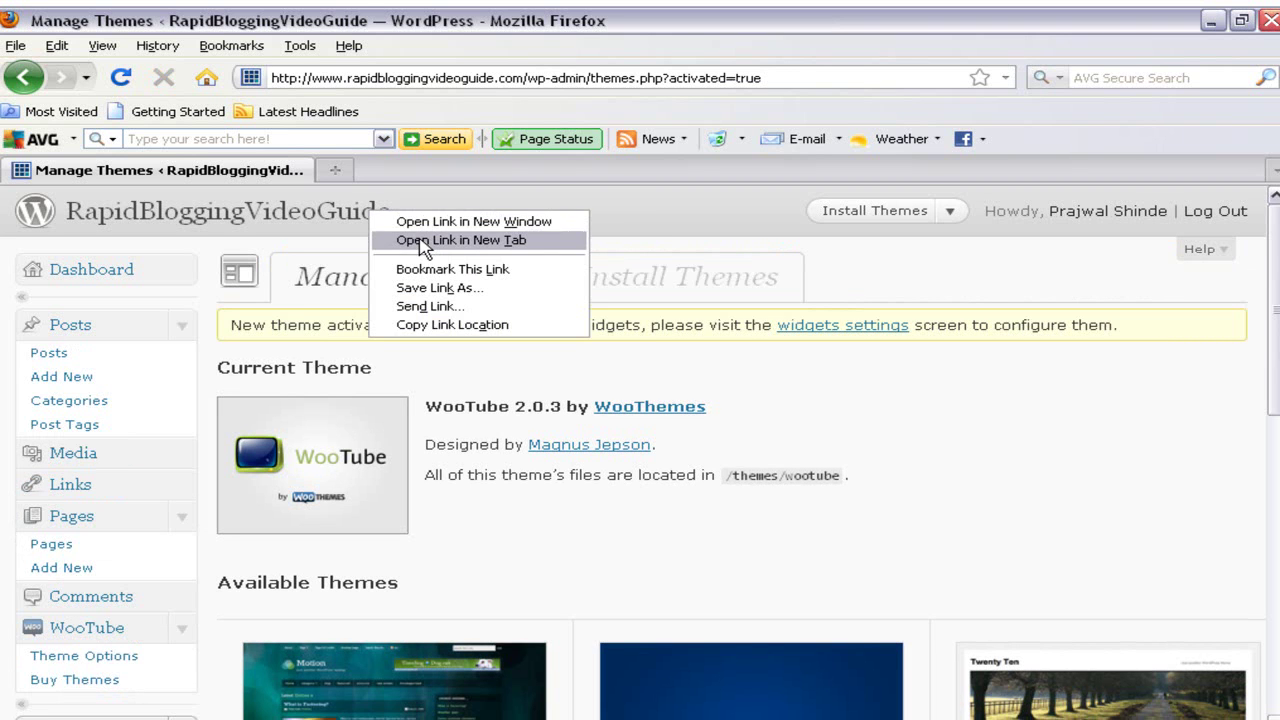
{"action": "left_click", "coordinate": [422, 241]}
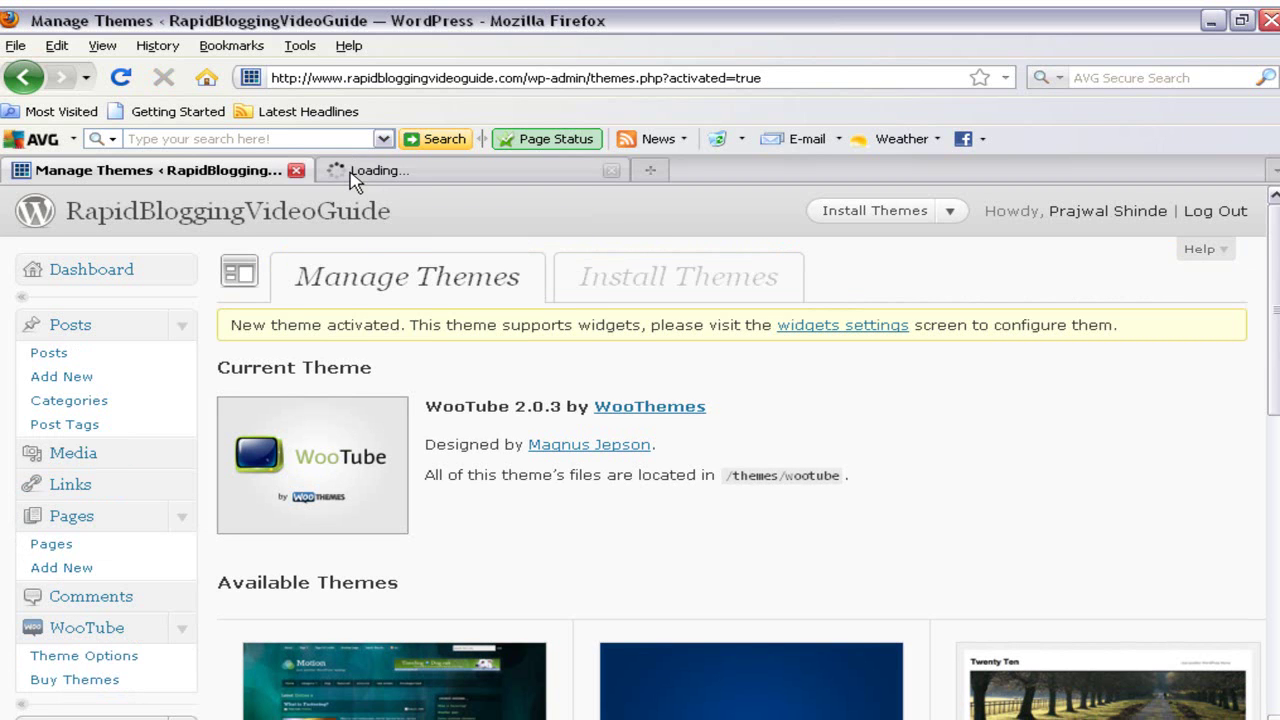
{"action": "left_click", "coordinate": [355, 175]}
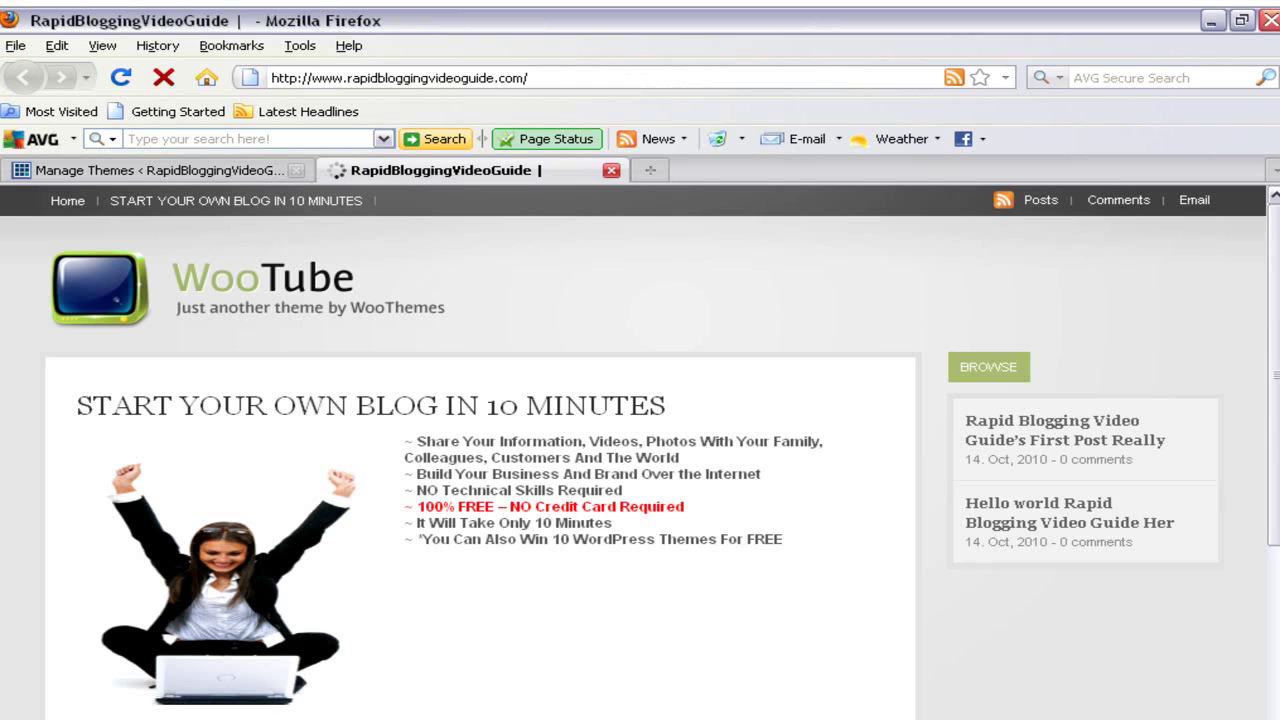
{"action": "scroll", "coordinate": [640, 450], "scroll_direction": "down", "scroll_amount": 5}
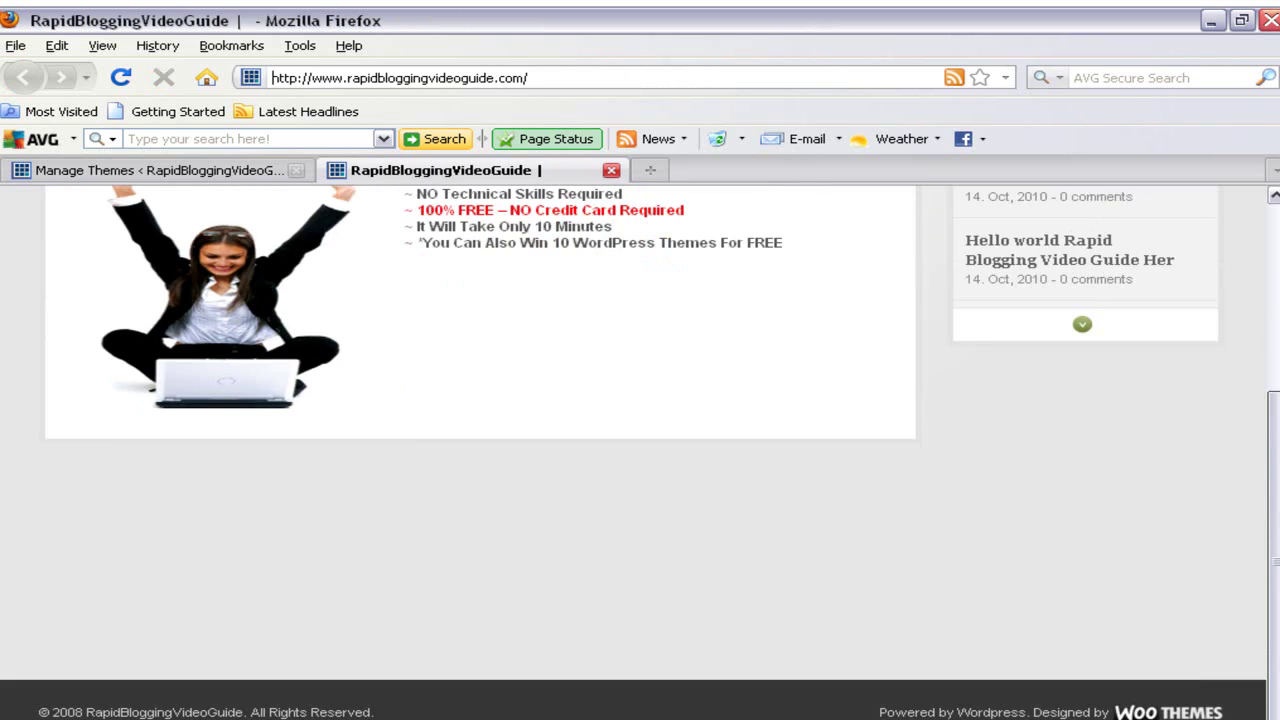
{"action": "scroll", "coordinate": [640, 450], "scroll_direction": "up", "scroll_amount": 6}
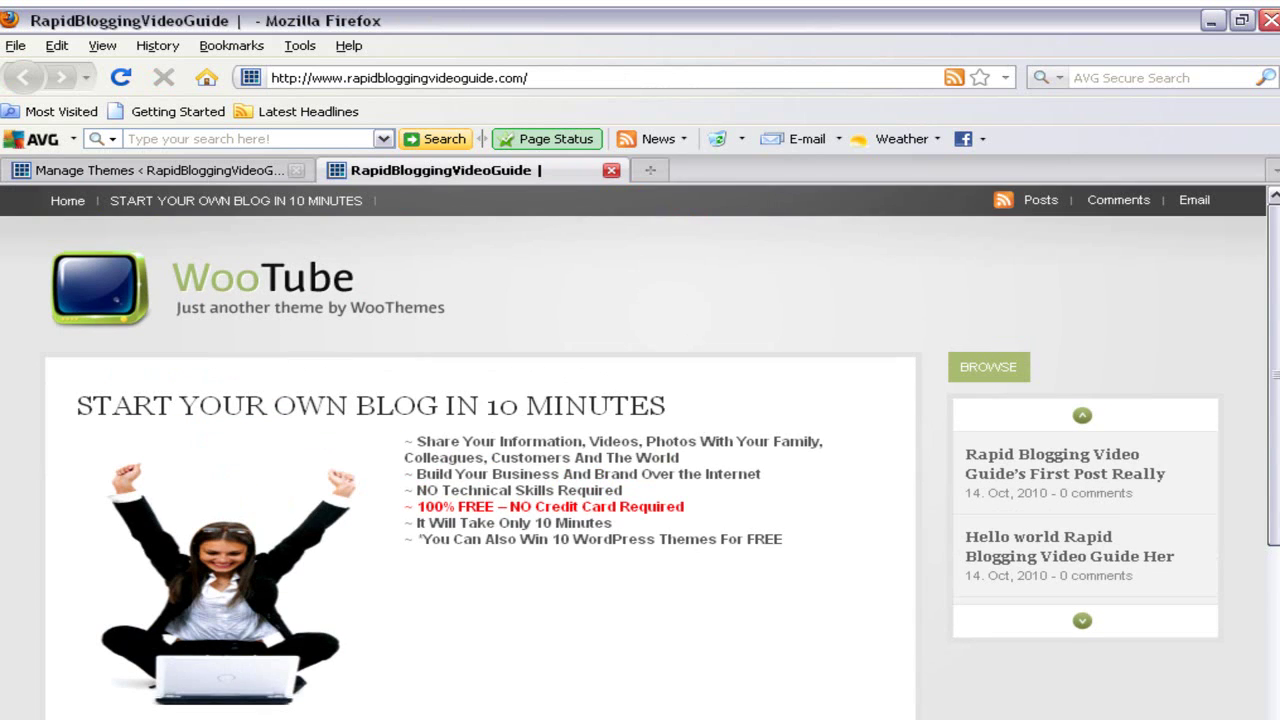